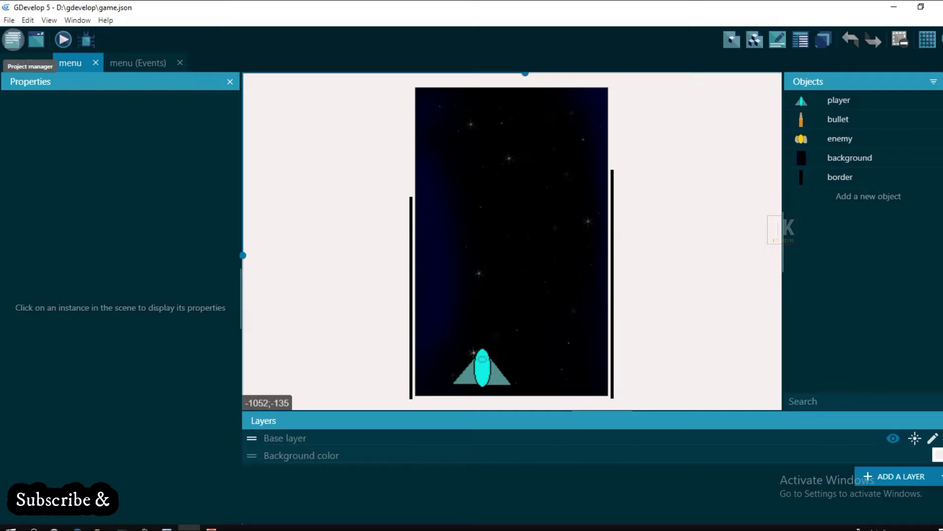
Step: Add a new scene in the Project manager and rename it 'starting'
{"action": "left_click", "coordinate": [12, 40]}
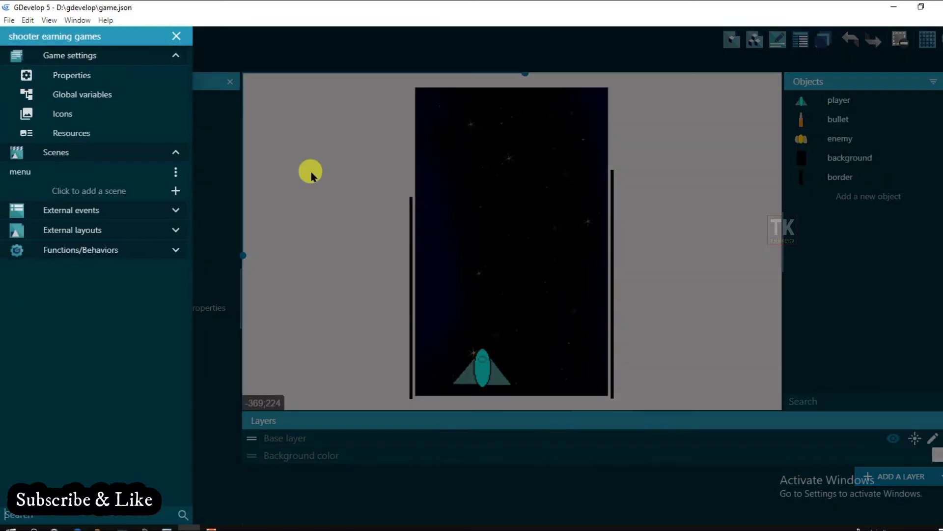
{"action": "left_click", "coordinate": [173, 192]}
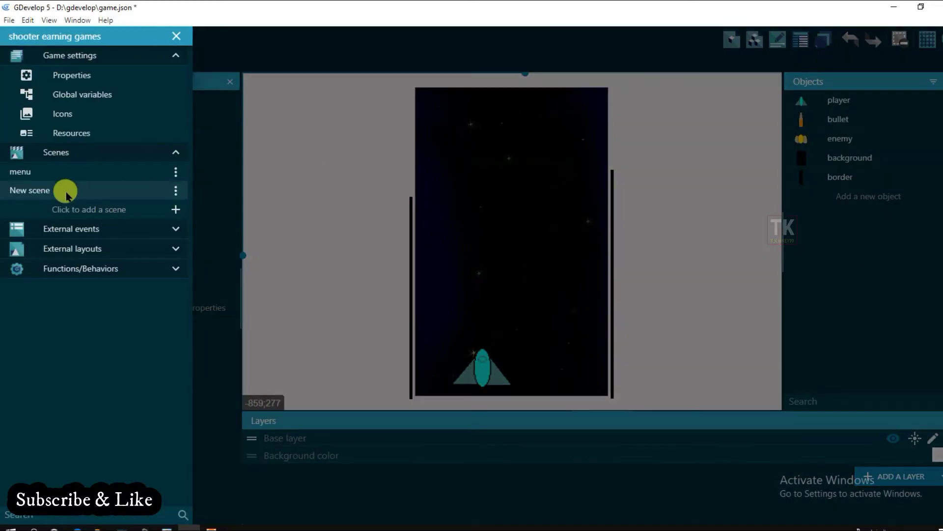
{"action": "left_click", "coordinate": [175, 191]}
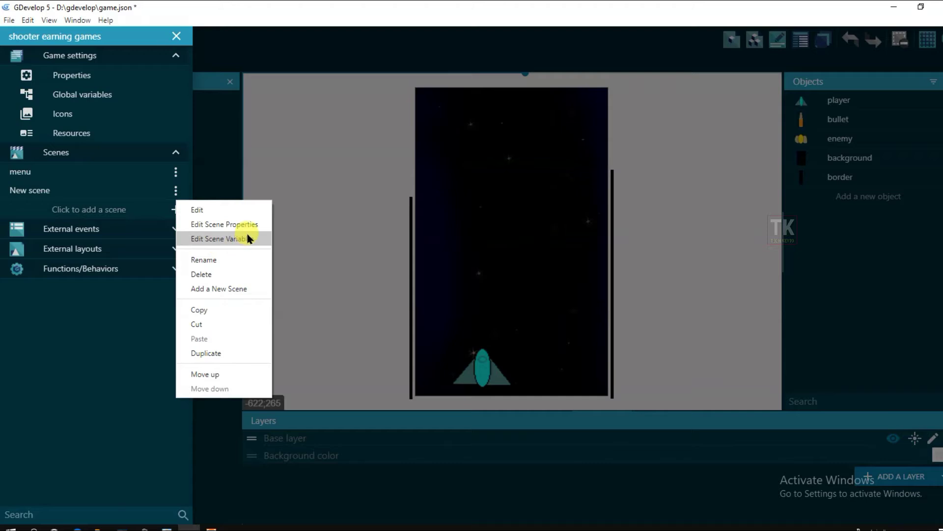
{"action": "left_click", "coordinate": [241, 260]}
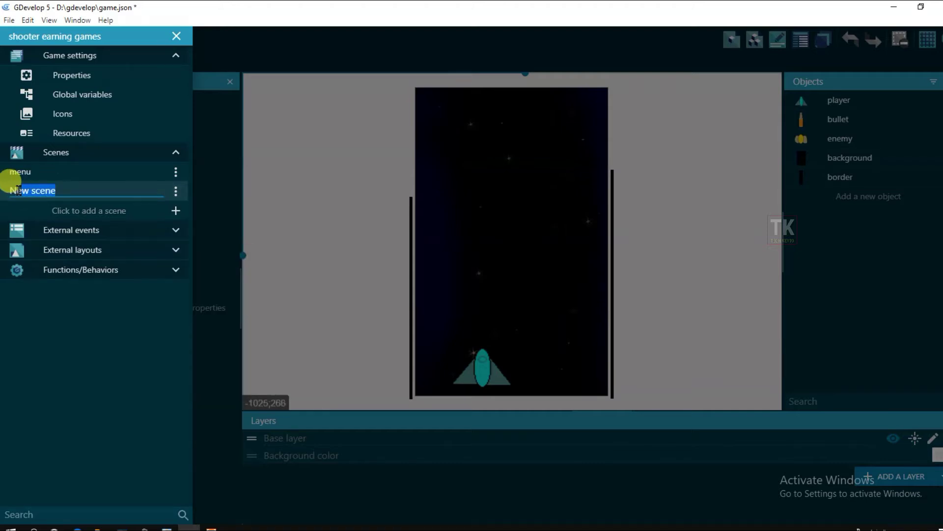
{"action": "type", "text": "starting"}
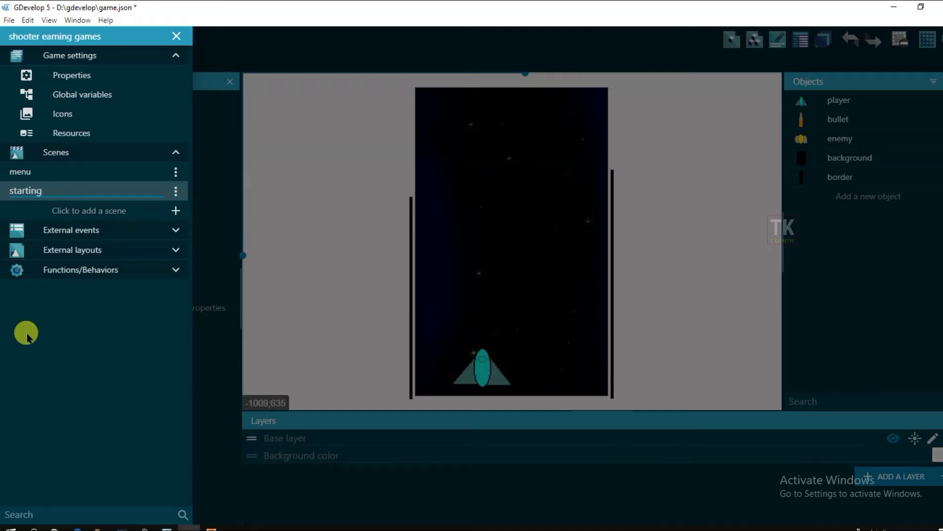
{"action": "key", "text": "Return"}
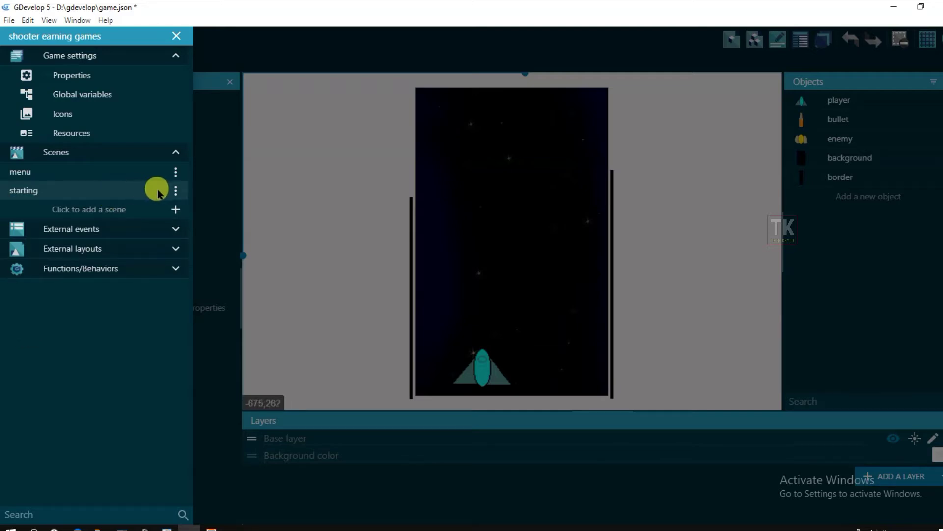
Step: Move the starting scene up above menu in the scene list
{"action": "left_click", "coordinate": [175, 193]}
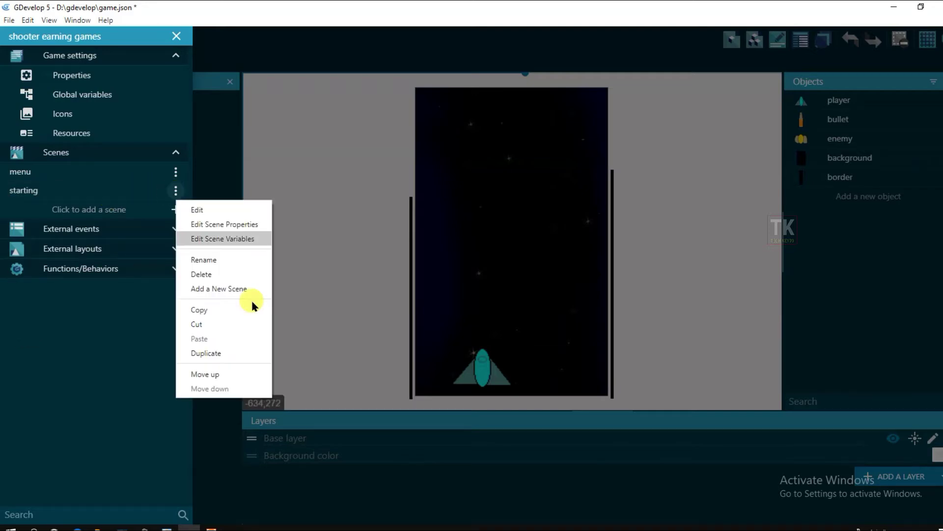
{"action": "left_click", "coordinate": [213, 375]}
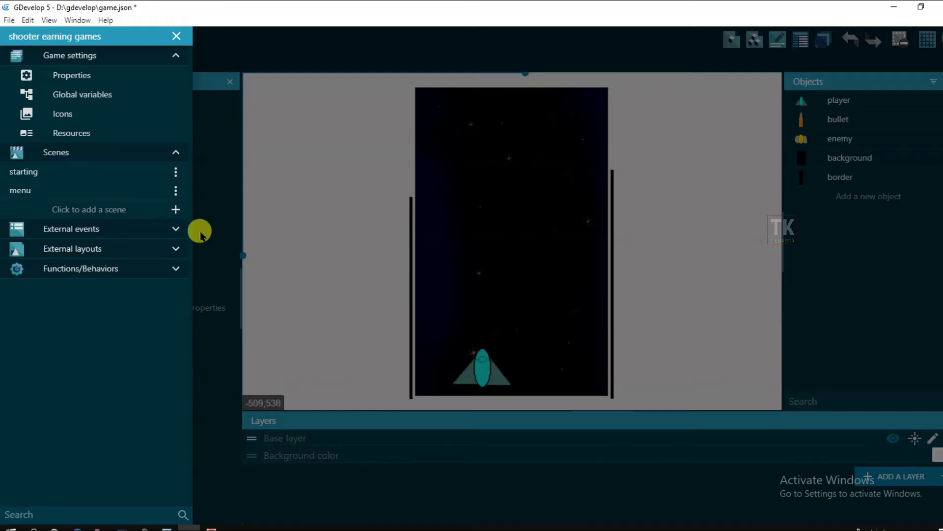
{"action": "left_click", "coordinate": [56, 174]}
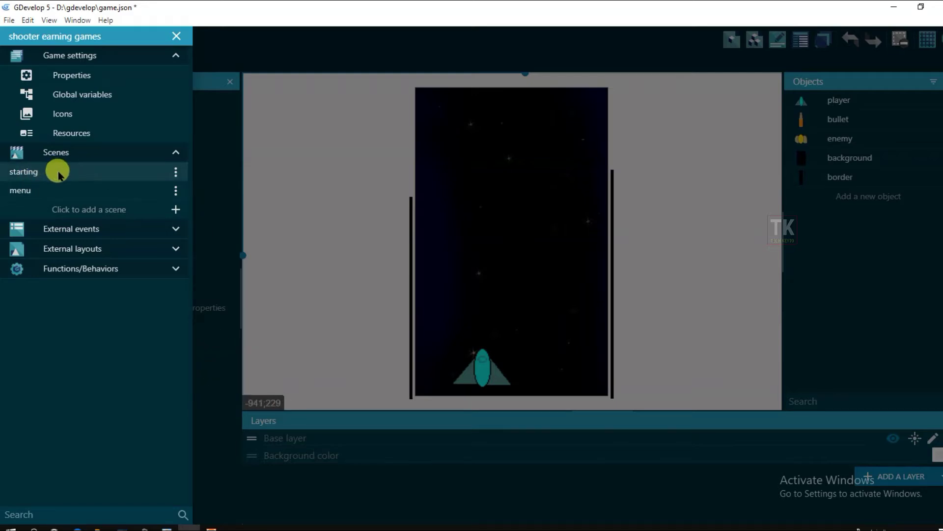
Step: Open the starting scene and set its Scene properties background colour to black
{"action": "left_click", "coordinate": [57, 173]}
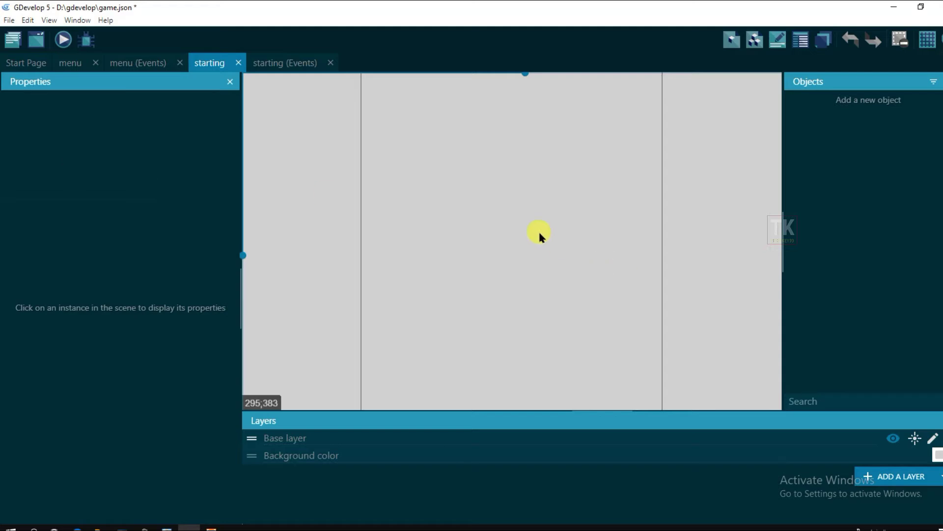
{"action": "scroll", "coordinate": [538, 229], "scroll_direction": "down", "scroll_amount": 5}
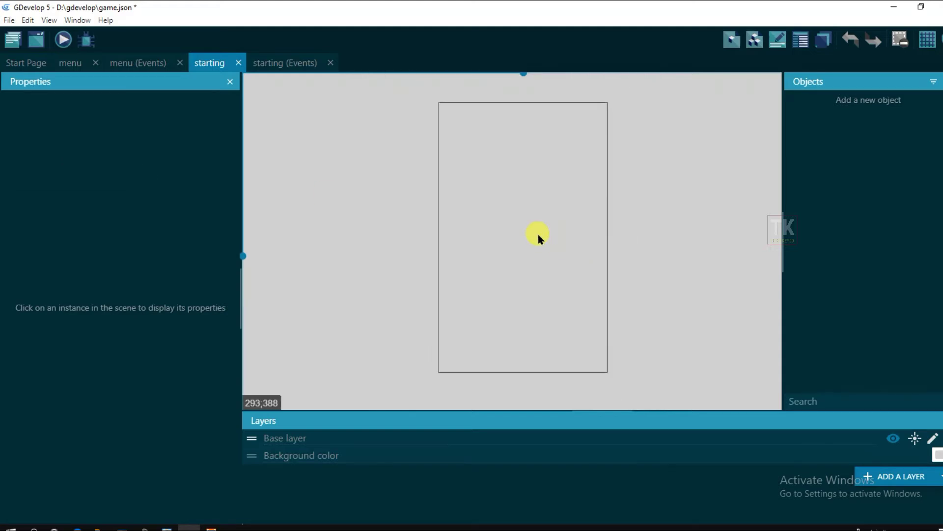
{"action": "scroll", "coordinate": [538, 235], "scroll_direction": "down", "scroll_amount": 1}
{"action": "right_click", "coordinate": [625, 154]}
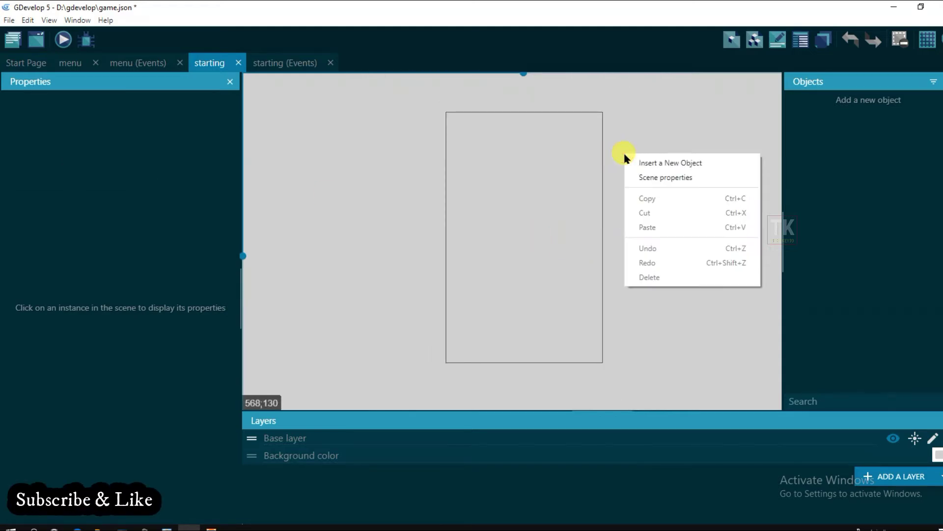
{"action": "left_click", "coordinate": [676, 178]}
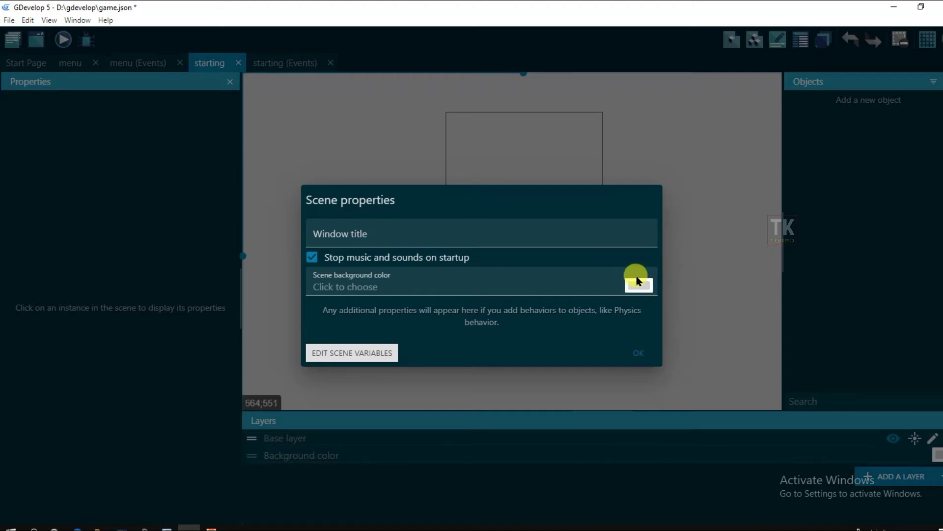
{"action": "left_click", "coordinate": [642, 284]}
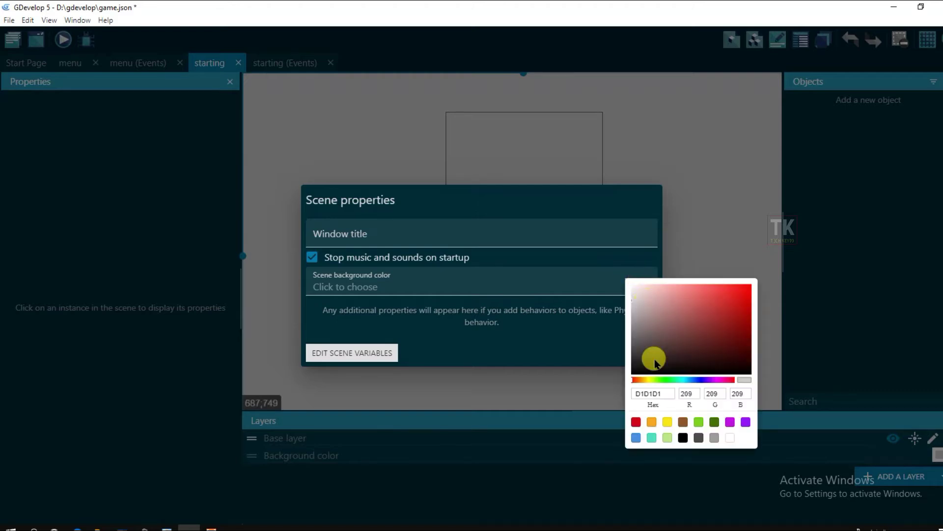
{"action": "left_click", "coordinate": [644, 370]}
{"action": "left_click", "coordinate": [548, 346]}
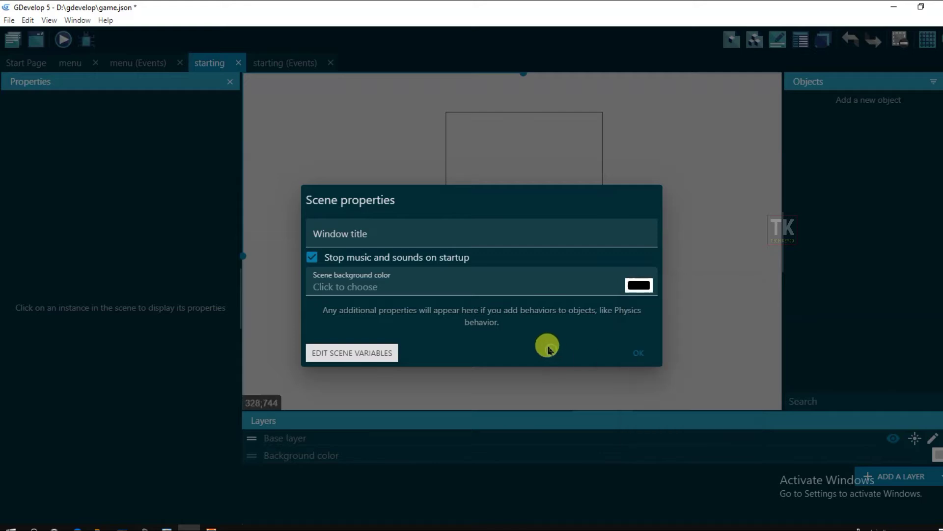
{"action": "left_click", "coordinate": [637, 353]}
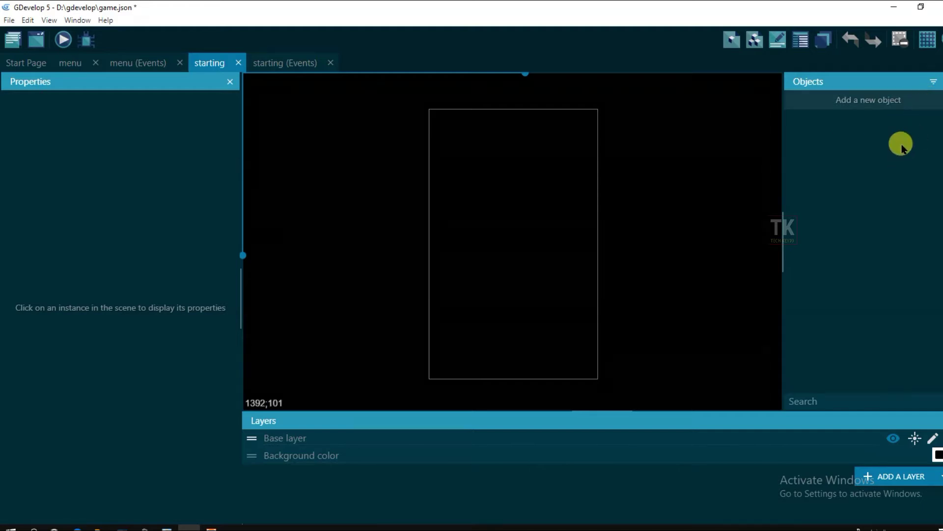
Step: Add a Sprite object renamed 'btn' and give it an empty Animation #0
{"action": "left_click", "coordinate": [885, 100]}
{"action": "left_click", "coordinate": [313, 127]}
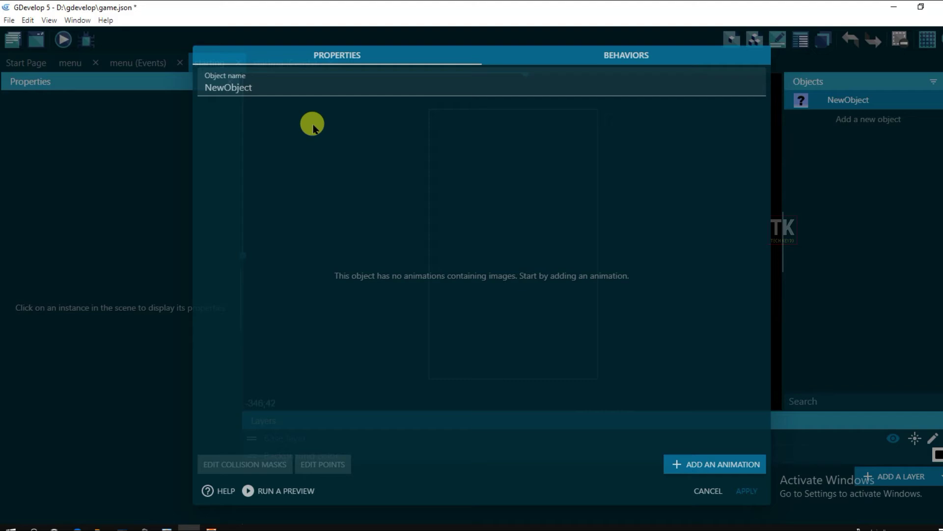
{"action": "left_click", "coordinate": [259, 88]}
{"action": "left_click_drag", "start_coordinate": [259, 88], "coordinate": [199, 86]}
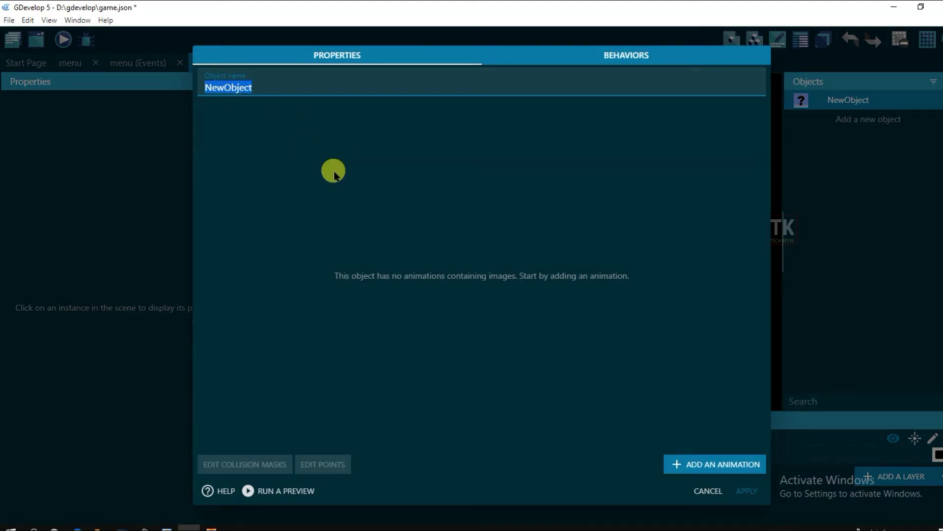
{"action": "type", "text": "btn"}
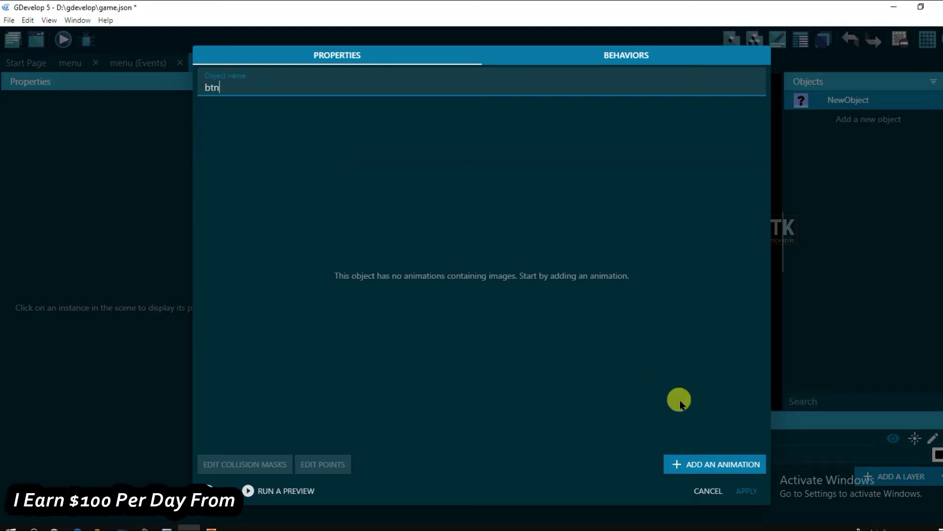
{"action": "left_click", "coordinate": [703, 473]}
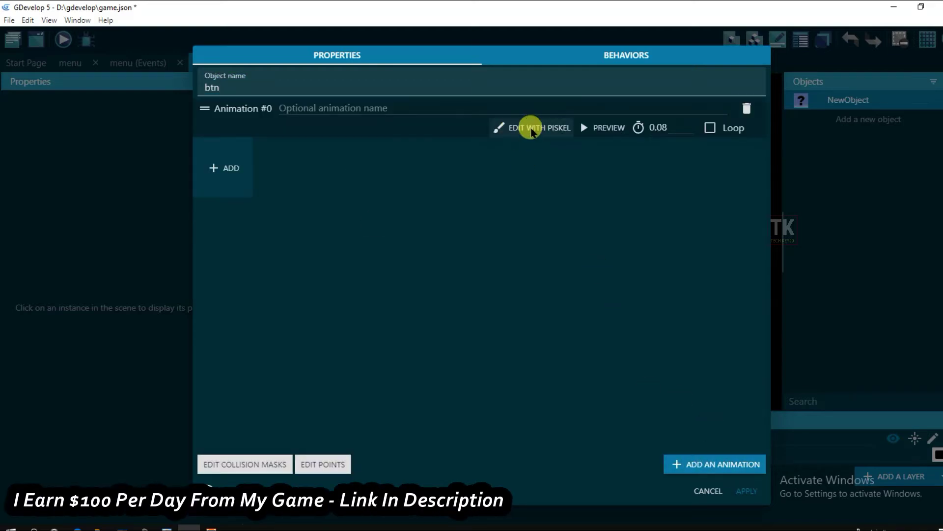
Step: Open the animation in Piskel, name the image 'btn' and resize the canvas to 32x10
{"action": "left_click", "coordinate": [539, 127]}
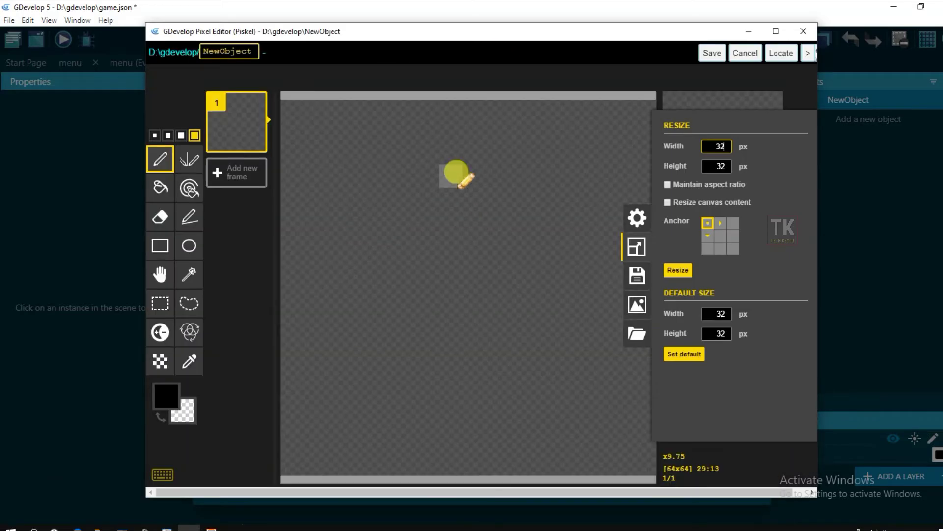
{"action": "double_click", "coordinate": [238, 52]}
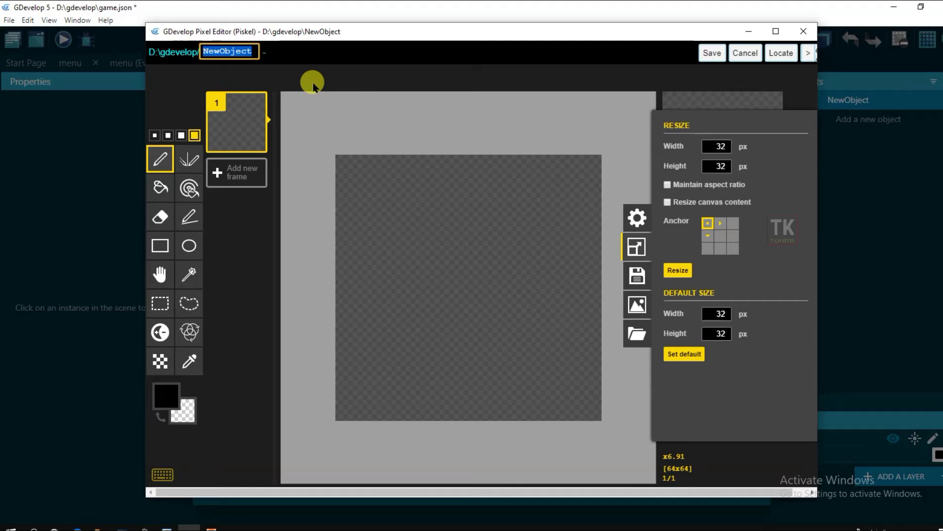
{"action": "type", "text": "btn"}
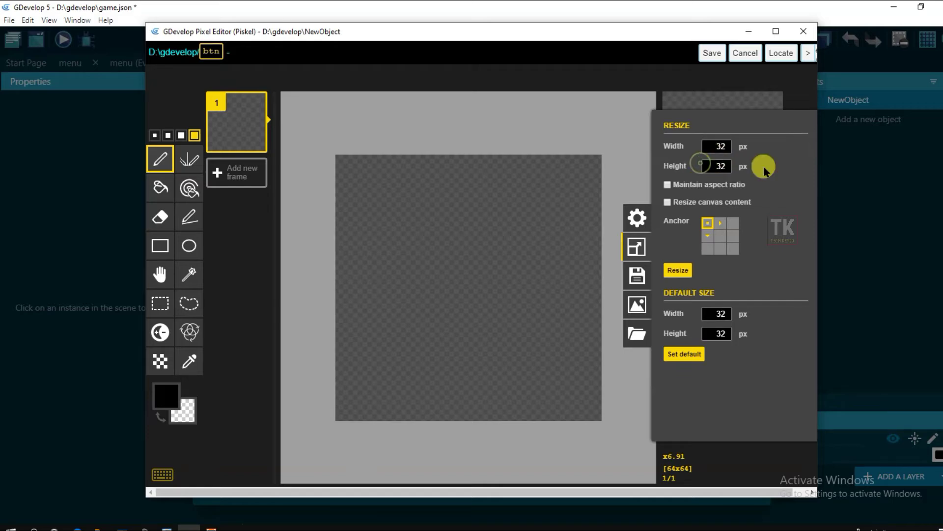
{"action": "left_click_drag", "start_coordinate": [729, 166], "coordinate": [701, 172]}
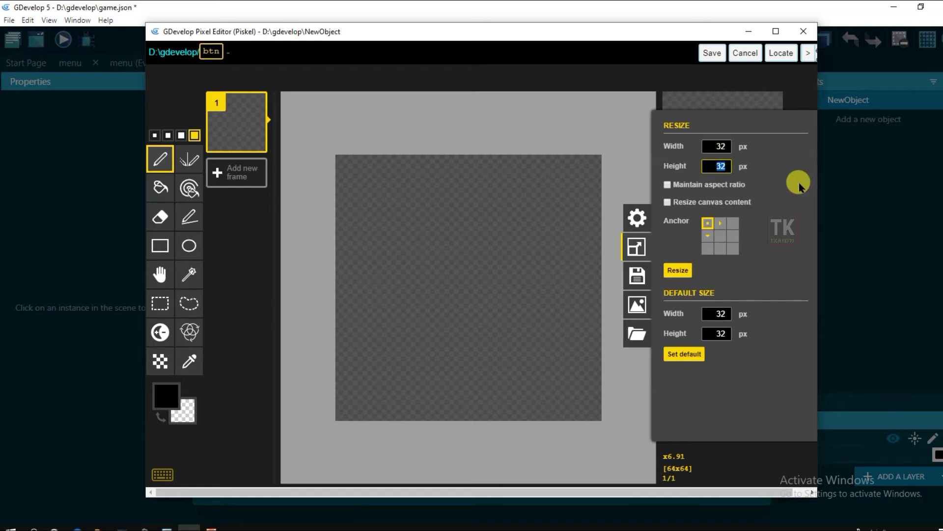
{"action": "type", "text": "10"}
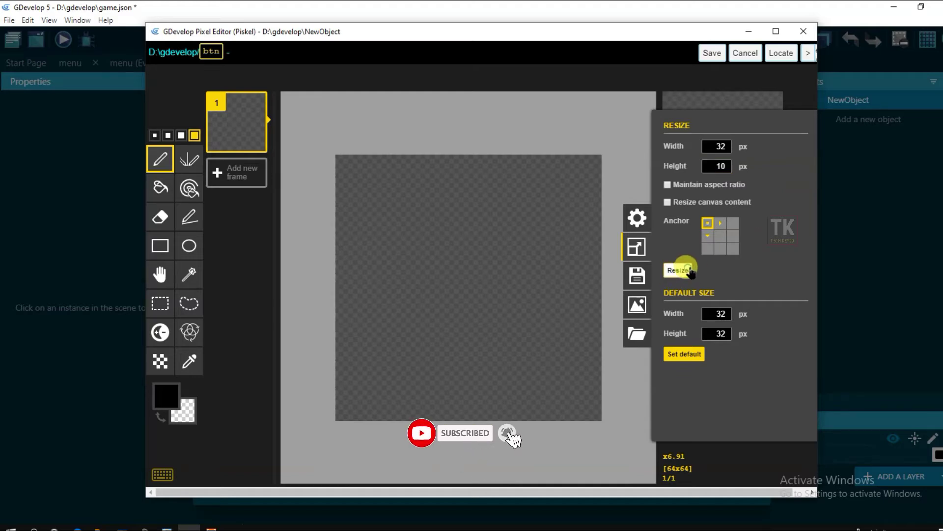
{"action": "left_click", "coordinate": [678, 270]}
{"action": "scroll", "coordinate": [468, 249], "scroll_direction": "down", "scroll_amount": 3}
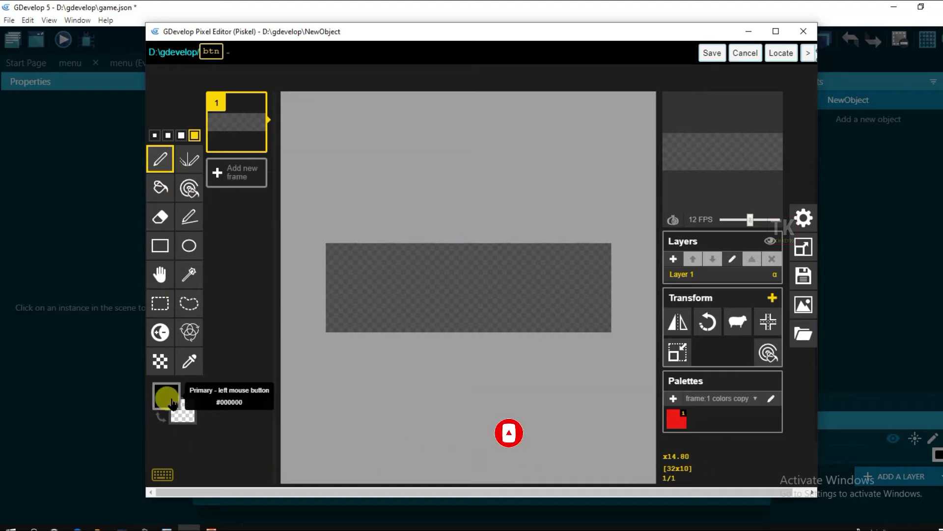
Step: Fill the whole canvas with crimson using the Paint Bucket
{"action": "left_click", "coordinate": [170, 401]}
{"action": "left_click_drag", "start_coordinate": [281, 300], "coordinate": [277, 349]}
{"action": "mouse_move", "coordinate": [257, 275]}
{"action": "left_mouse_down"}
{"action": "mouse_move", "coordinate": [272, 305]}
{"action": "mouse_move", "coordinate": [261, 295]}
{"action": "left_mouse_up"}
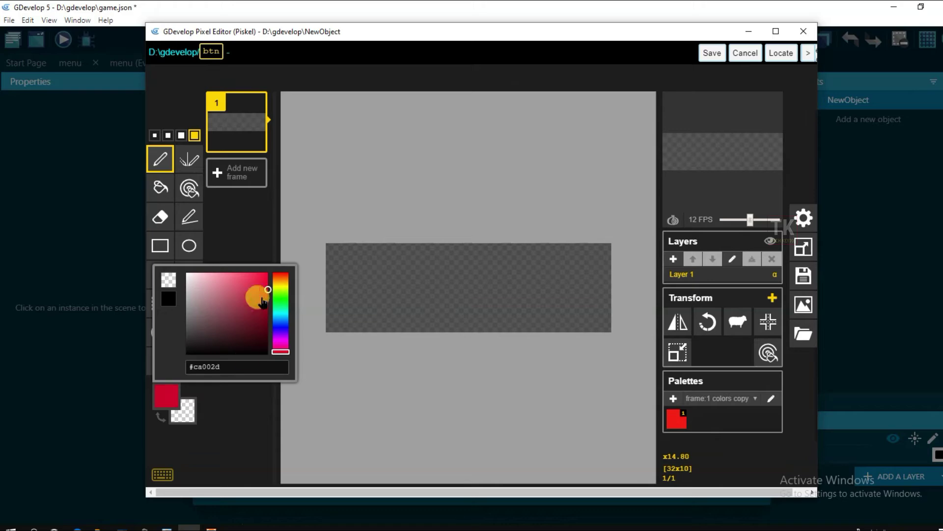
{"action": "left_click", "coordinate": [242, 407]}
{"action": "left_click", "coordinate": [160, 187]}
{"action": "left_click", "coordinate": [418, 312]}
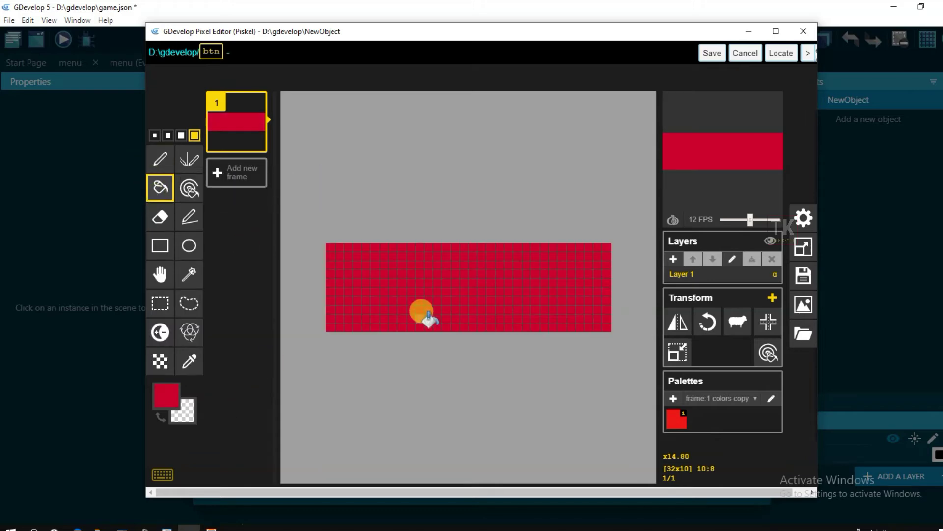
Step: Pen a lighter crimson band along the bottom rows and save the image to btn
{"action": "left_click", "coordinate": [166, 396]}
{"action": "left_click_drag", "start_coordinate": [248, 305], "coordinate": [258, 339]}
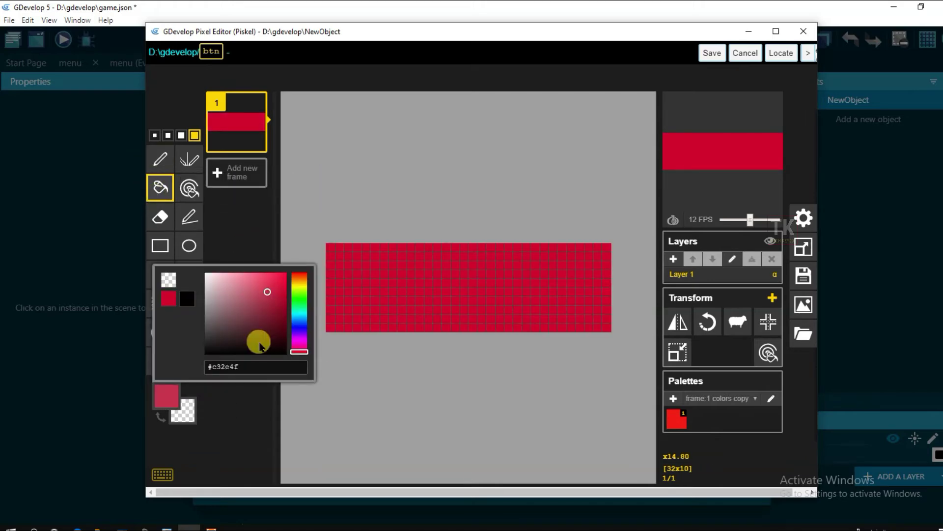
{"action": "left_click", "coordinate": [226, 414]}
{"action": "left_click", "coordinate": [159, 159]}
{"action": "mouse_move", "coordinate": [343, 302]}
{"action": "left_mouse_down"}
{"action": "mouse_move", "coordinate": [348, 335]}
{"action": "mouse_move", "coordinate": [353, 326]}
{"action": "mouse_move", "coordinate": [627, 317]}
{"action": "left_mouse_up"}
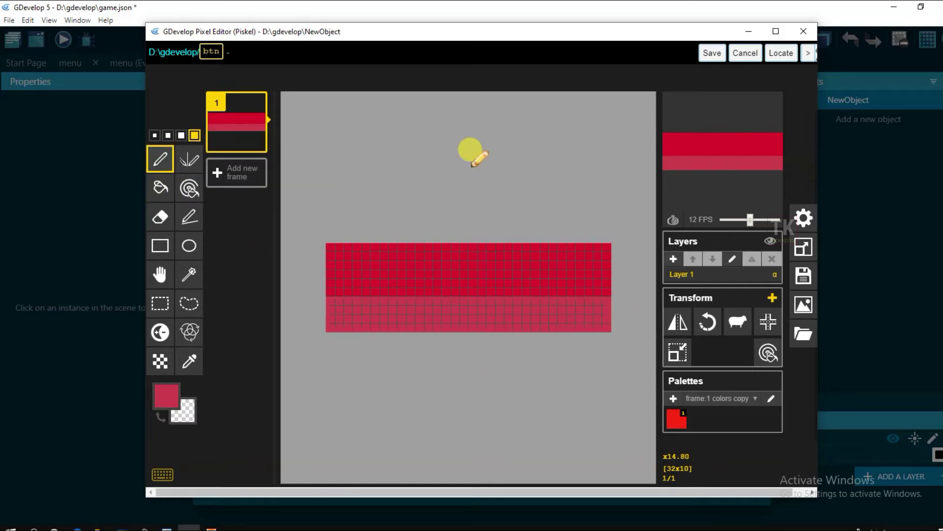
{"action": "left_click", "coordinate": [711, 54]}
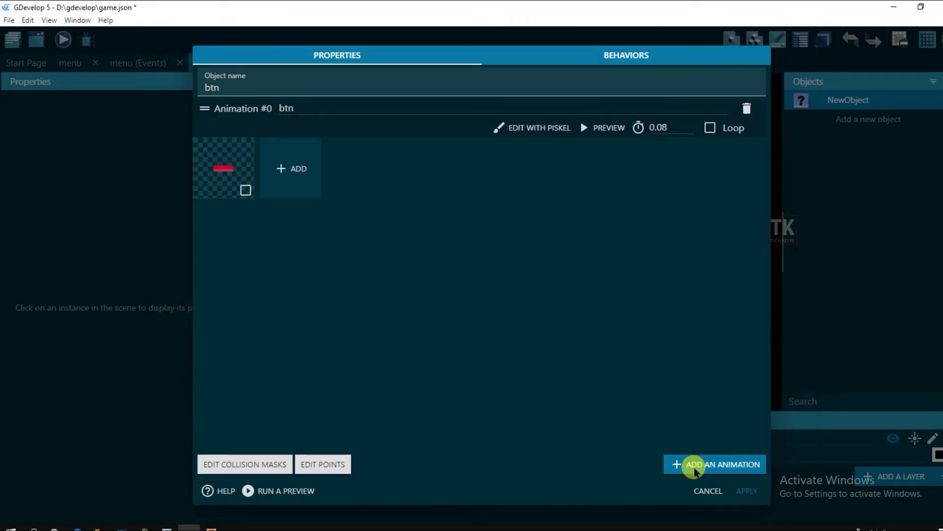
Step: Add a second animation, open it in Piskel, name it 'btn2' and resize to 32x10
{"action": "left_click", "coordinate": [693, 466]}
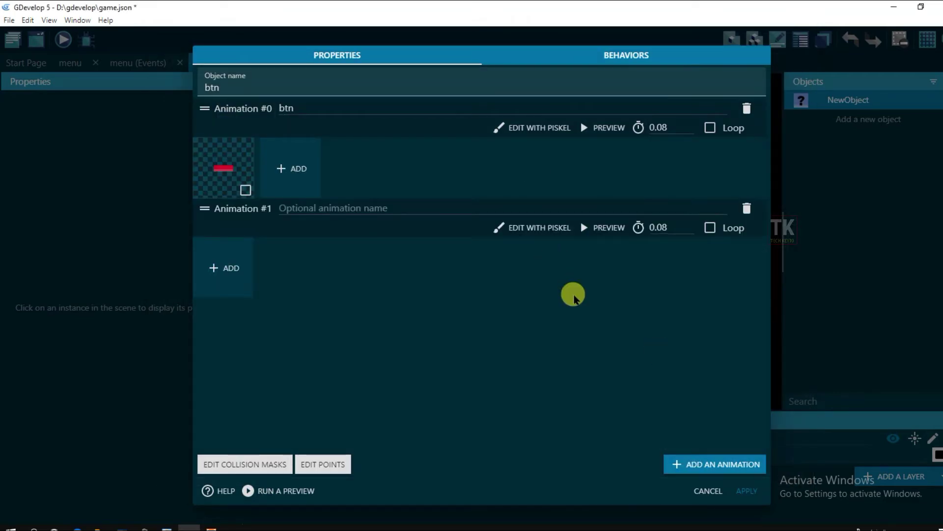
{"action": "left_click", "coordinate": [530, 228]}
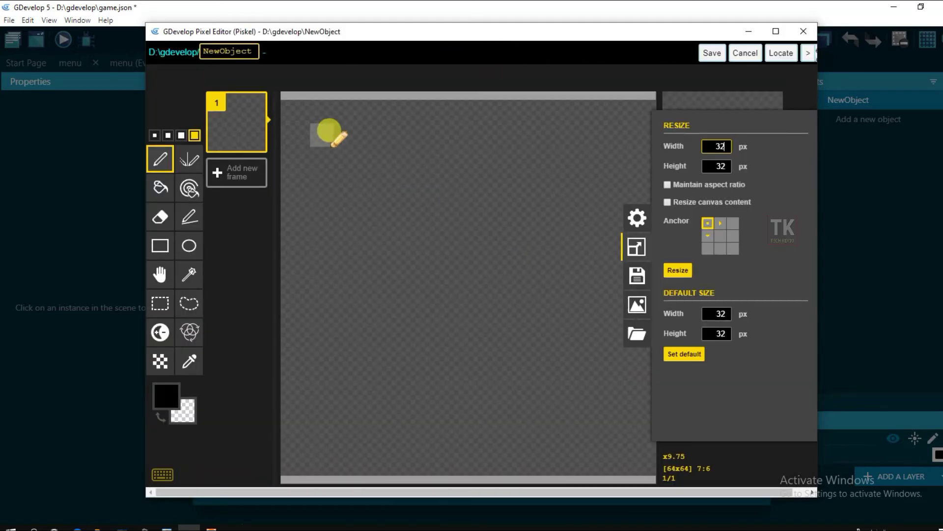
{"action": "left_click_drag", "start_coordinate": [257, 51], "coordinate": [187, 51]}
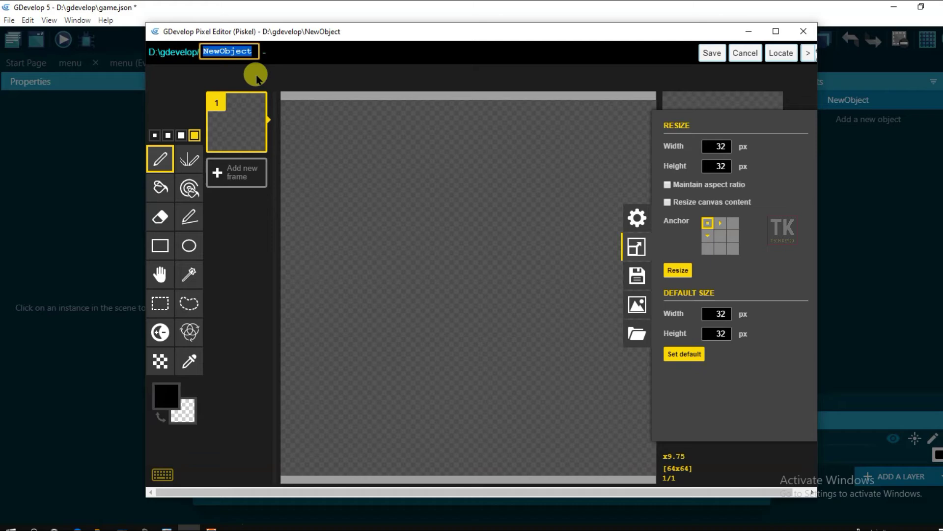
{"action": "type", "text": "btn2"}
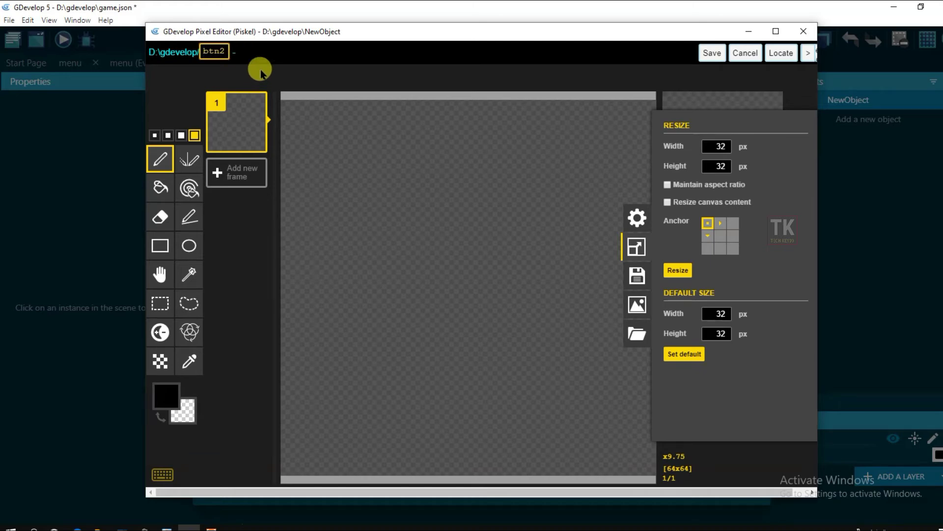
{"action": "left_click", "coordinate": [731, 165]}
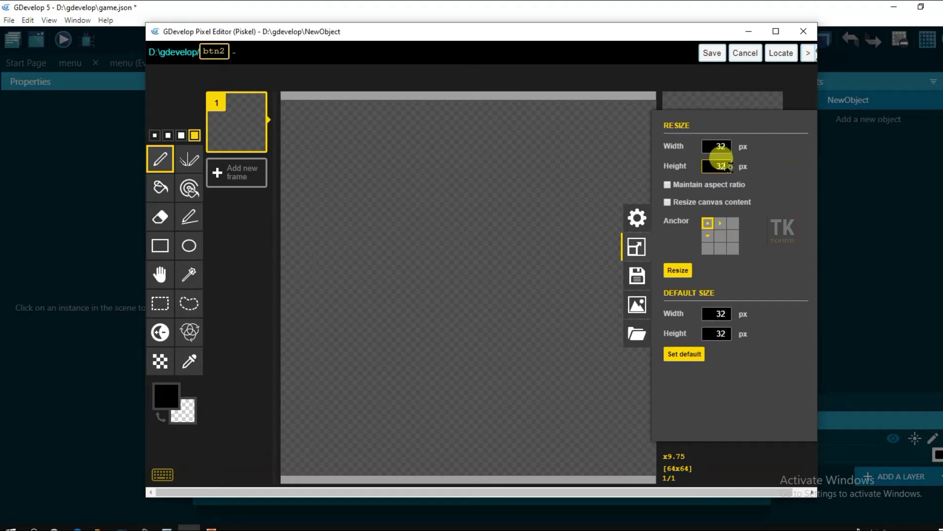
{"action": "double_click", "coordinate": [731, 166]}
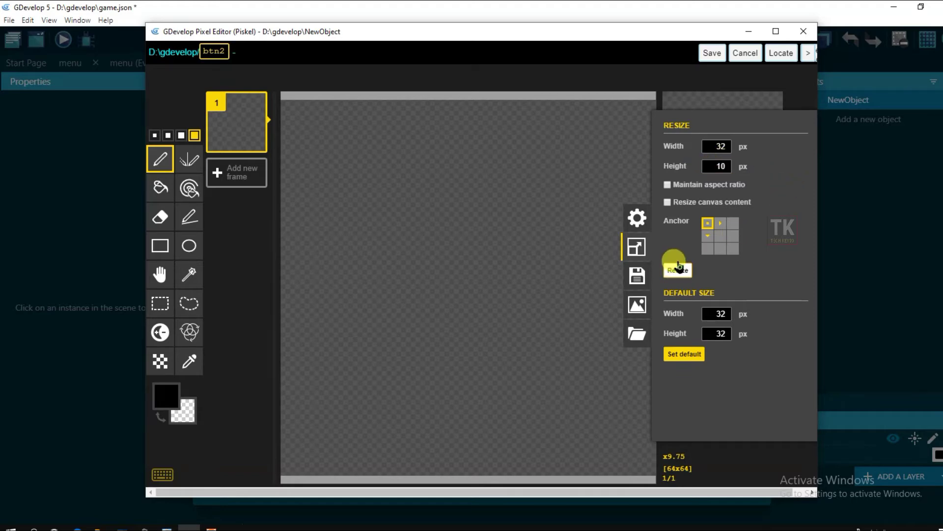
{"action": "left_click", "coordinate": [676, 269]}
Step: Bucket-fill the btn2 canvas with yellow
{"action": "left_click", "coordinate": [166, 396]}
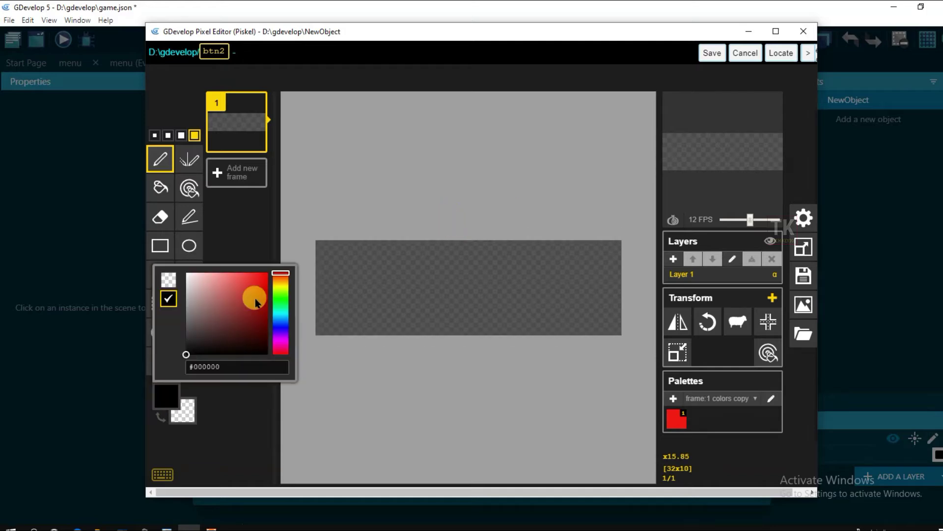
{"action": "left_click", "coordinate": [284, 285]}
{"action": "left_click", "coordinate": [160, 187]}
{"action": "left_click", "coordinate": [340, 292]}
Step: Pen a darker yellow band across the bottom rows and save the image to btn2
{"action": "left_click", "coordinate": [166, 395]}
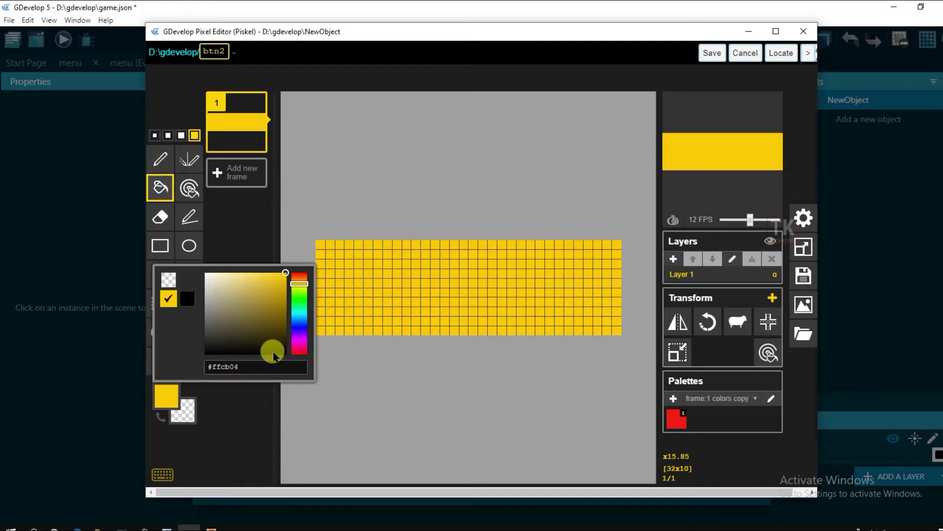
{"action": "left_click", "coordinate": [266, 303]}
{"action": "key", "text": "p"}
{"action": "left_click", "coordinate": [343, 312]}
{"action": "left_click_drag", "start_coordinate": [342, 314], "coordinate": [623, 315]}
{"action": "left_click", "coordinate": [708, 55]}
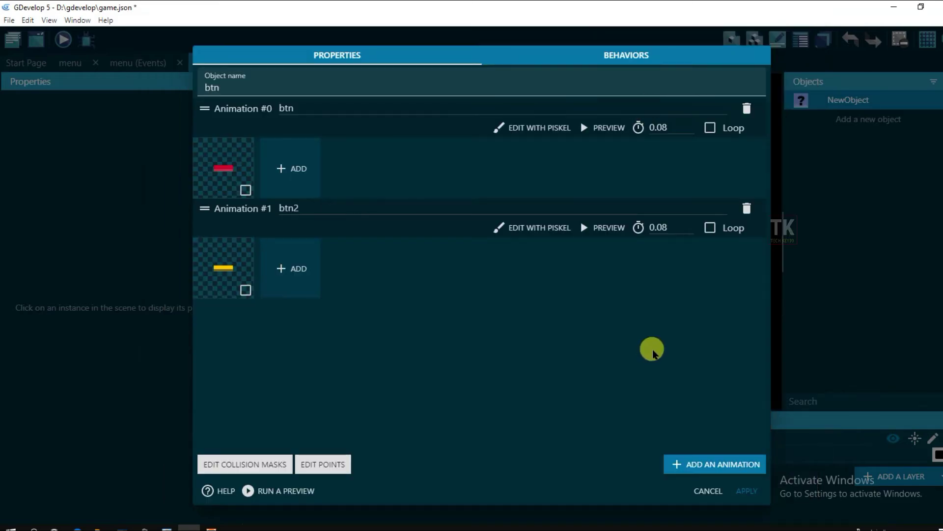
Step: Drop a btn instance into the starting scene and stretch it into a wide bar near X 49, Y 343
{"action": "left_click", "coordinate": [746, 490]}
{"action": "left_click", "coordinate": [845, 100]}
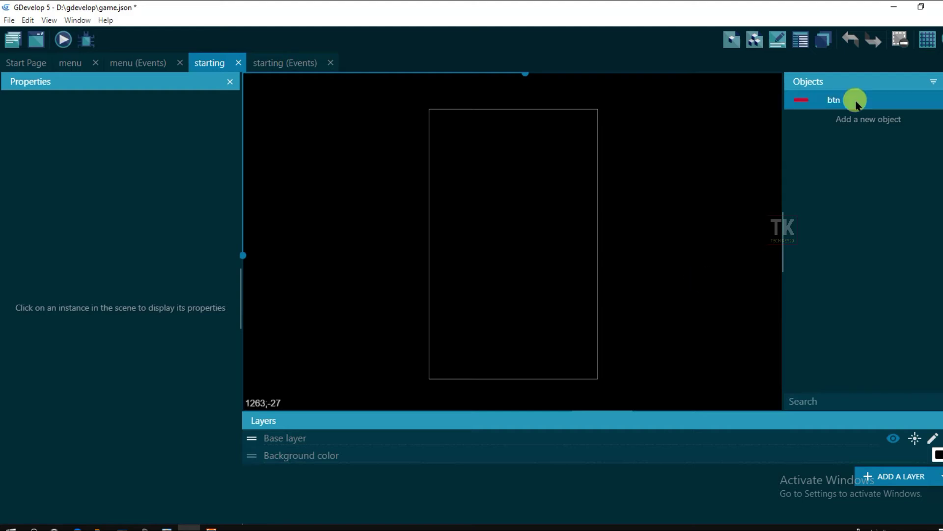
{"action": "left_click_drag", "start_coordinate": [701, 143], "coordinate": [498, 250]}
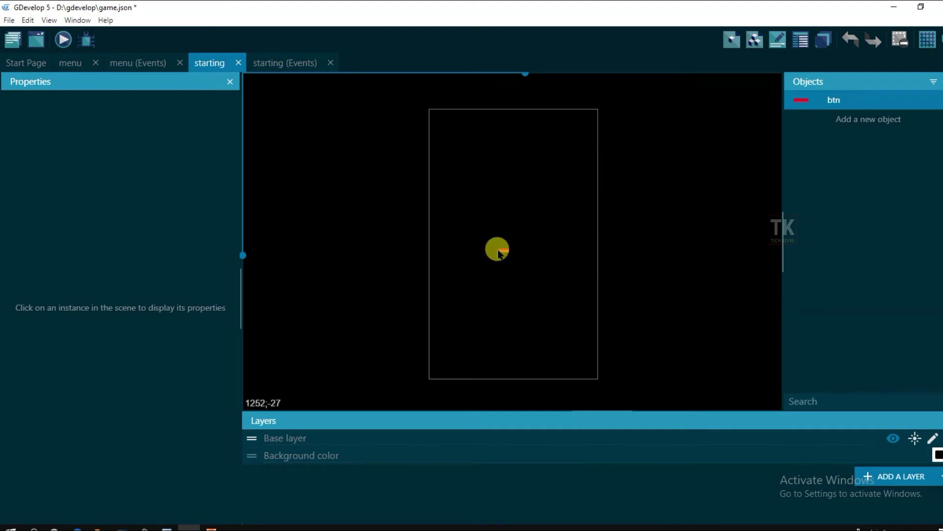
{"action": "left_click", "coordinate": [504, 251]}
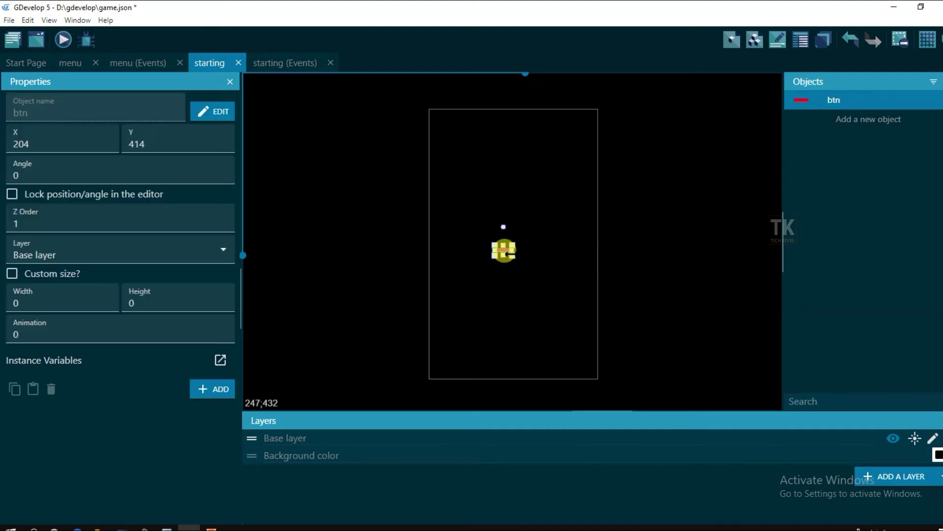
{"action": "left_click_drag", "start_coordinate": [514, 256], "coordinate": [615, 293]}
{"action": "left_click_drag", "start_coordinate": [492, 265], "coordinate": [432, 263]}
{"action": "left_click_drag", "start_coordinate": [542, 271], "coordinate": [547, 250]}
{"action": "left_click", "coordinate": [625, 268]}
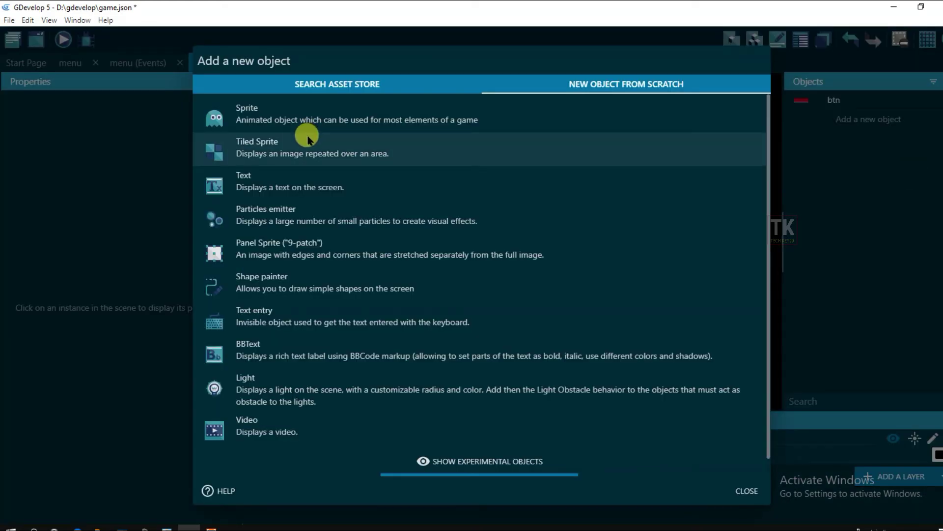
Step: Create Text object 'startbtn' reading 'Start', near-white, bold, size 70
{"action": "left_click", "coordinate": [330, 190]}
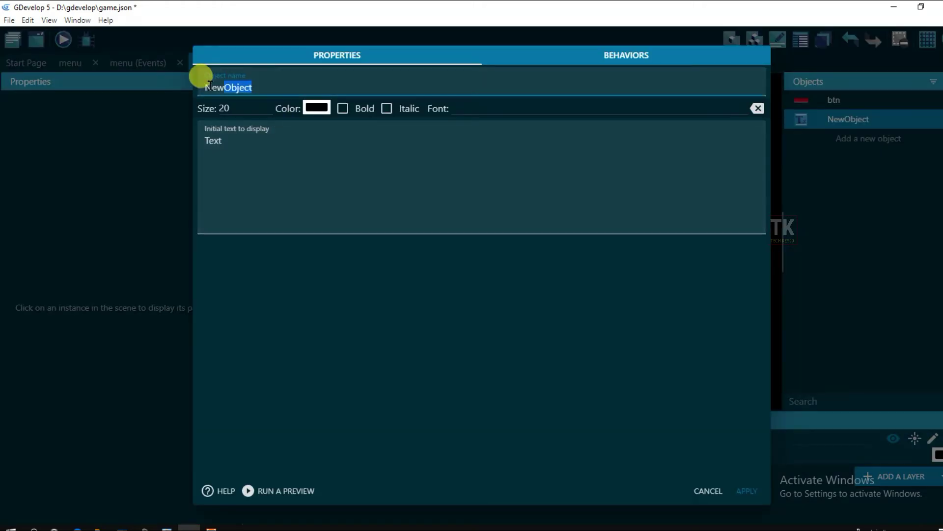
{"action": "left_click_drag", "start_coordinate": [210, 85], "coordinate": [201, 103]}
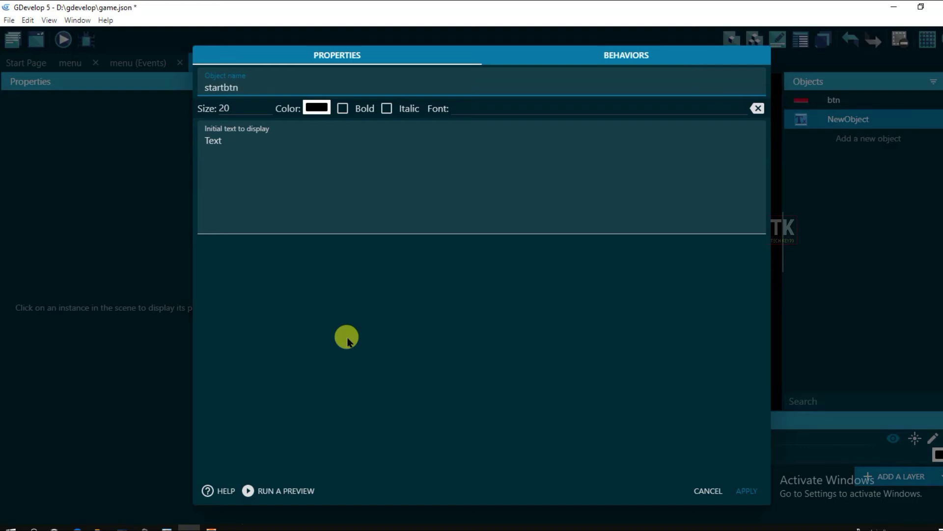
{"action": "left_click", "coordinate": [278, 155]}
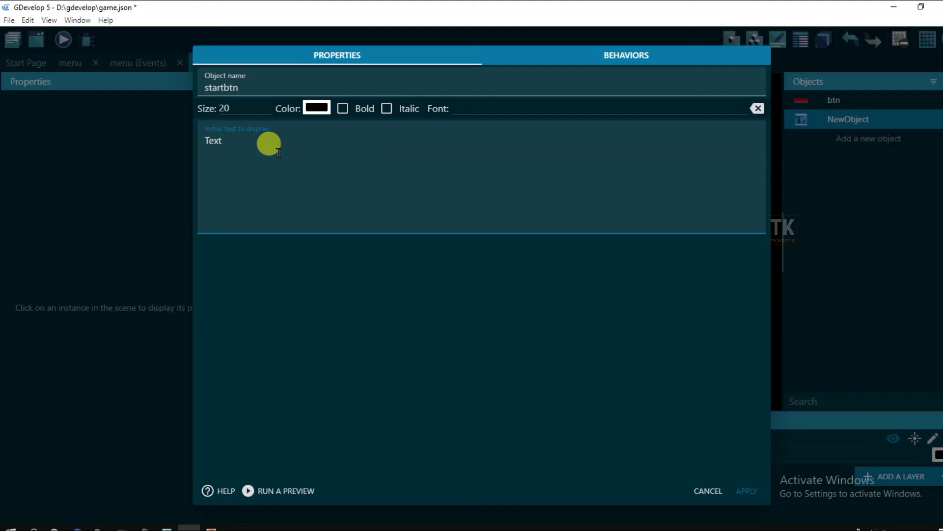
{"action": "left_click_drag", "start_coordinate": [206, 157], "coordinate": [203, 148]}
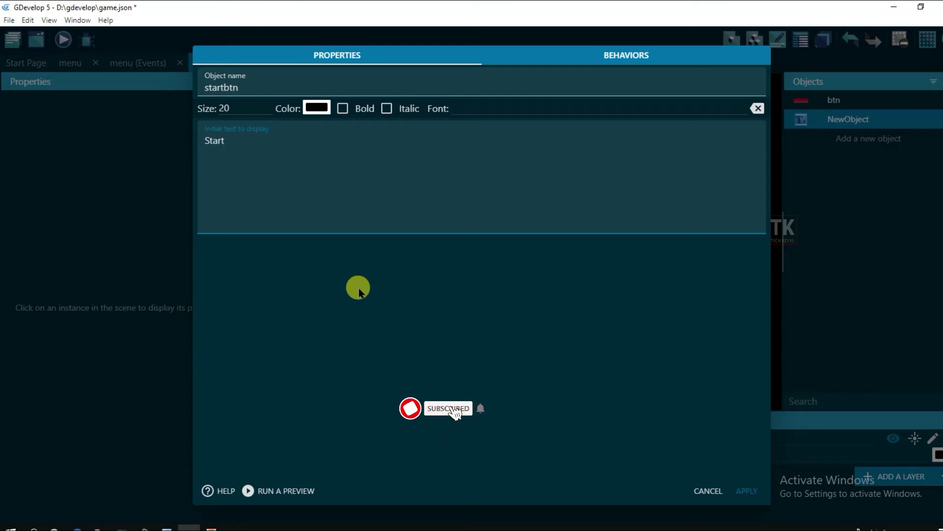
{"action": "left_click", "coordinate": [317, 107]}
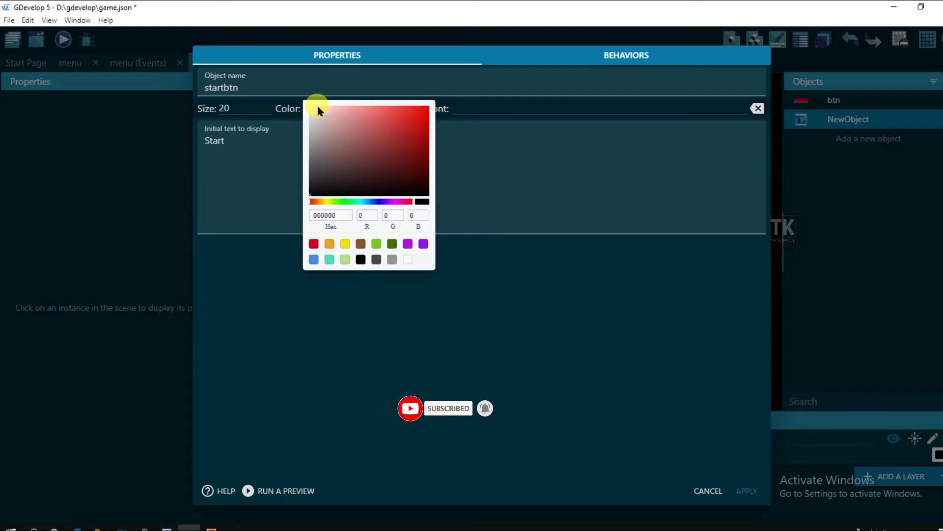
{"action": "left_click", "coordinate": [313, 110]}
{"action": "left_click", "coordinate": [254, 262]}
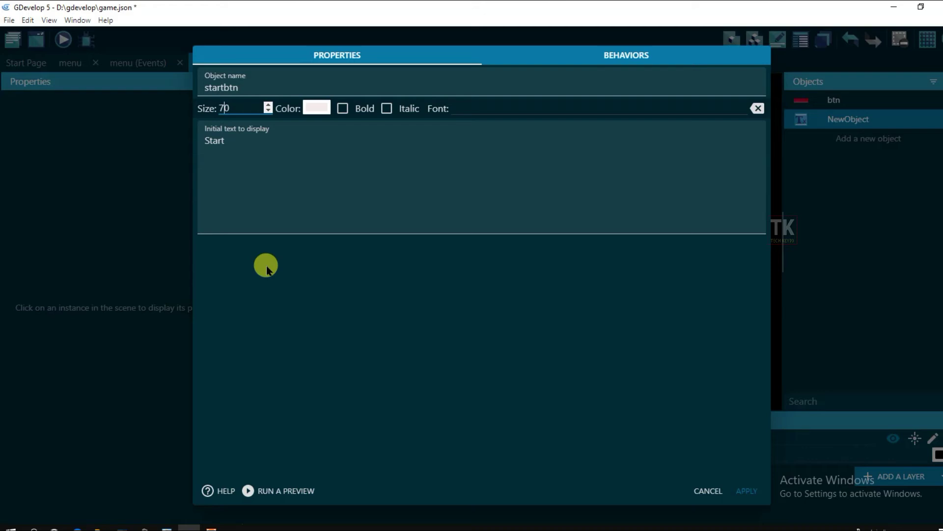
{"action": "left_click", "coordinate": [345, 111]}
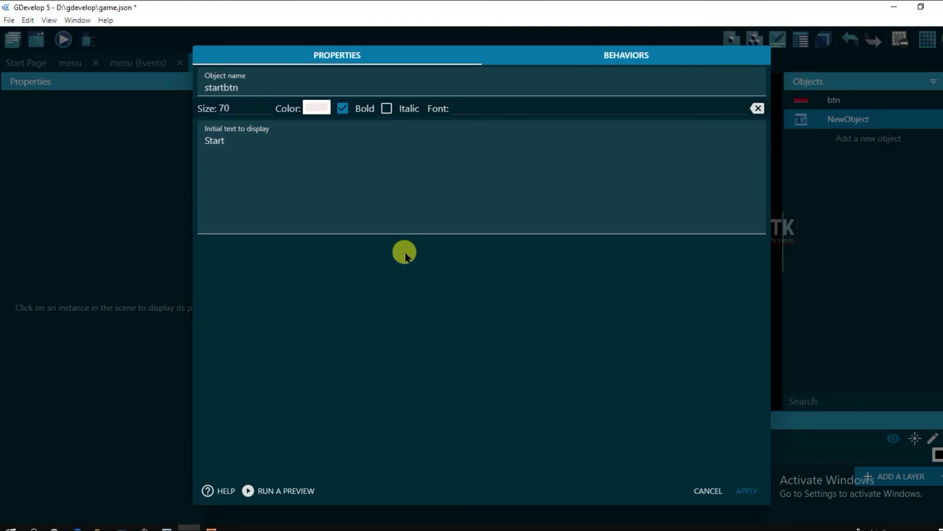
{"action": "left_click", "coordinate": [755, 492]}
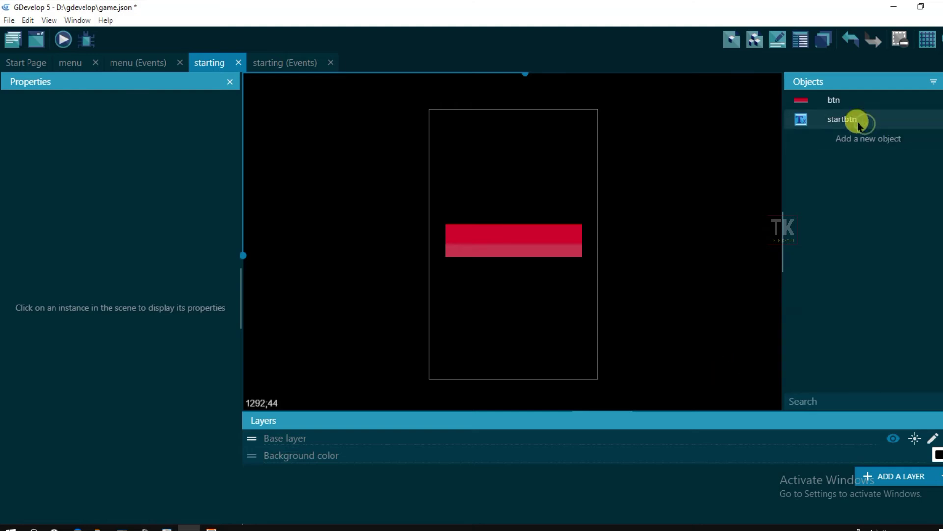
Step: Drop a startbtn instance centred on the red btn bar so it reads 'Start'
{"action": "left_click_drag", "start_coordinate": [842, 119], "coordinate": [485, 228]}
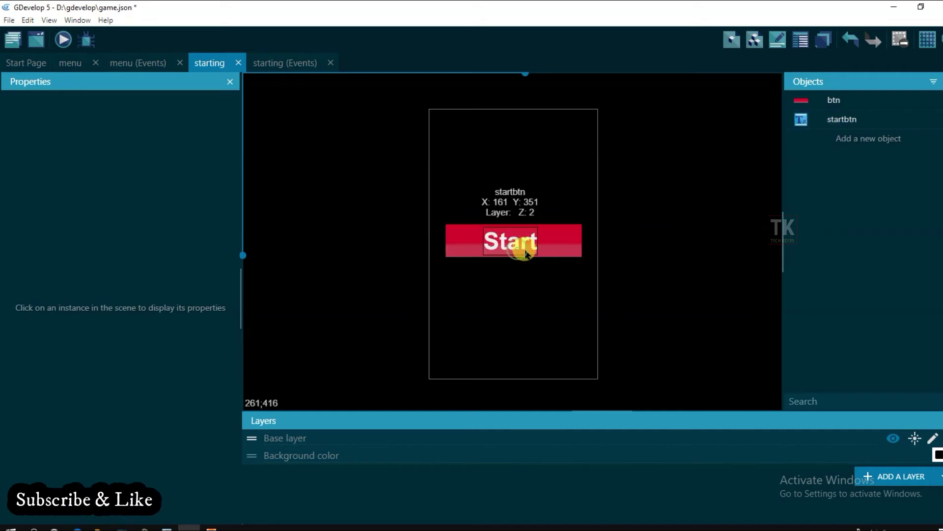
{"action": "left_click", "coordinate": [526, 253]}
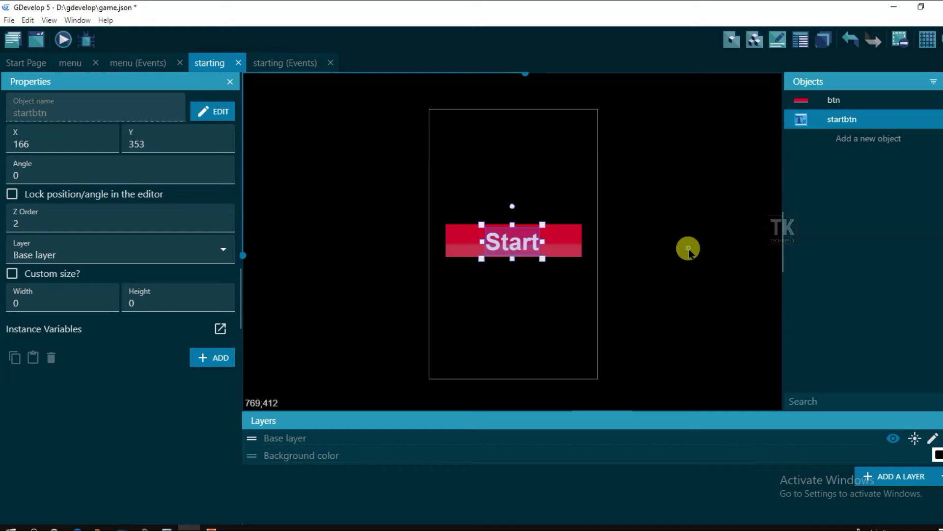
{"action": "left_click", "coordinate": [687, 249]}
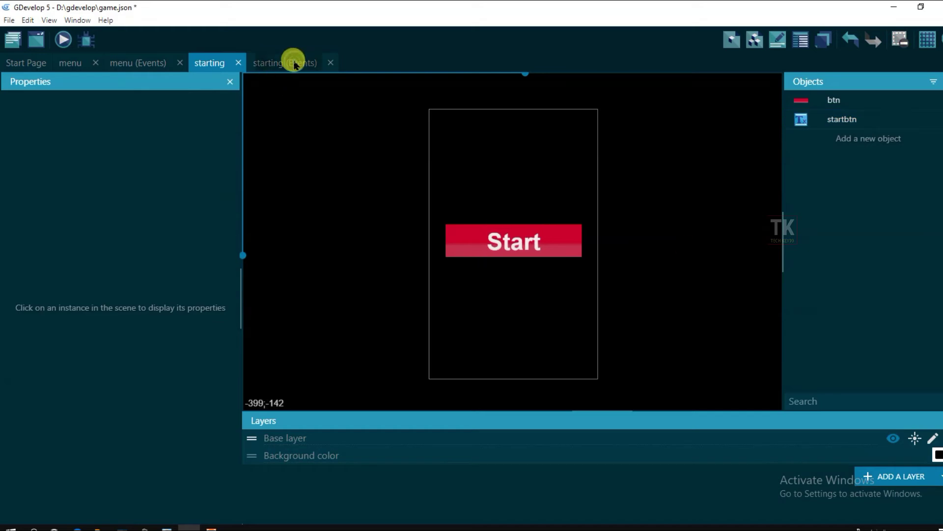
Step: In the starting events, add a new event with condition 'The cursor/touch is on btn'
{"action": "left_click", "coordinate": [293, 63]}
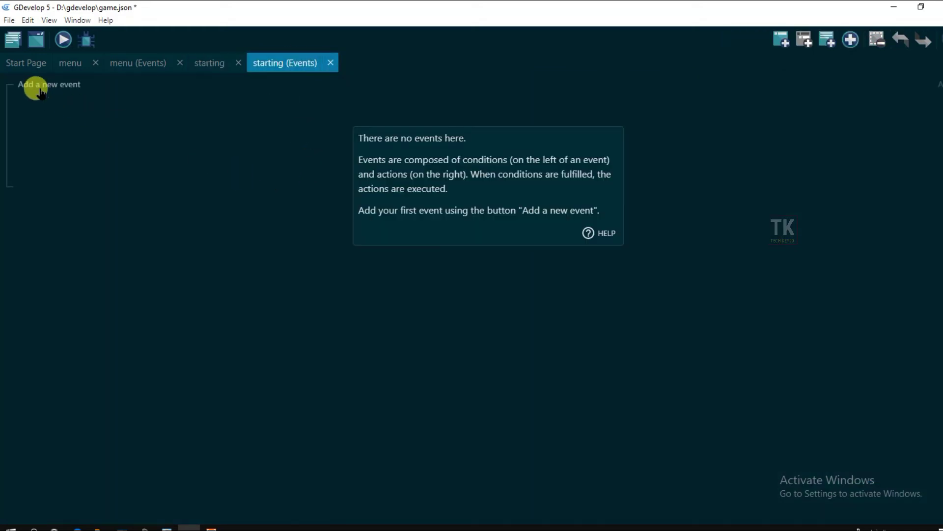
{"action": "left_click", "coordinate": [42, 88]}
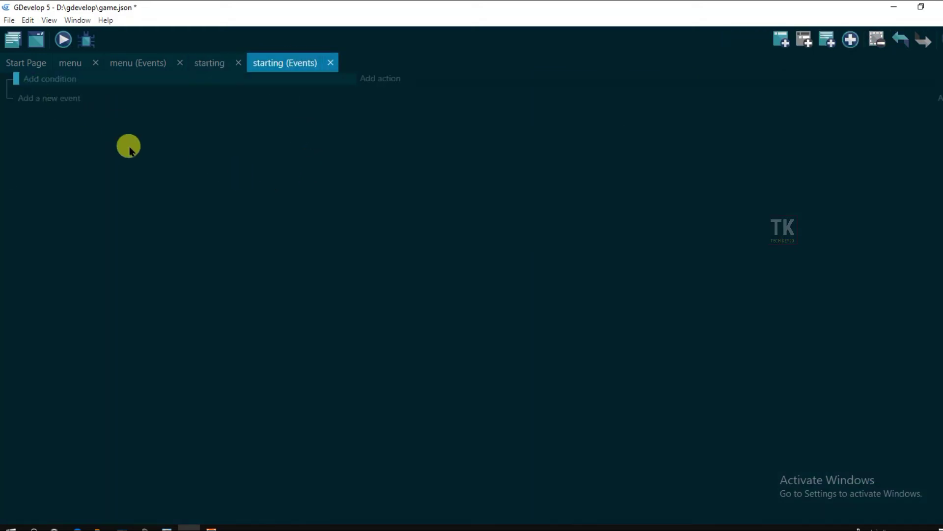
{"action": "left_click", "coordinate": [61, 84]}
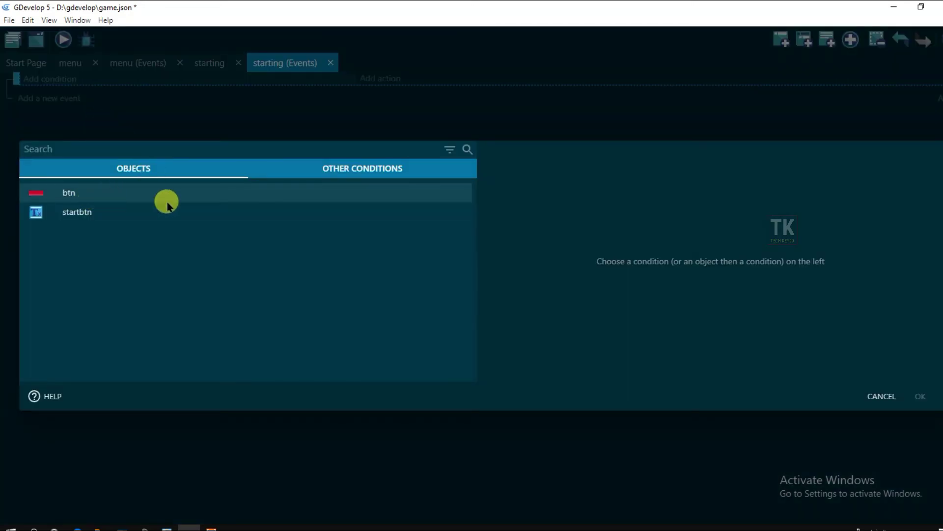
{"action": "left_click", "coordinate": [218, 196]}
{"action": "scroll", "coordinate": [516, 158], "scroll_direction": "down", "scroll_amount": 5}
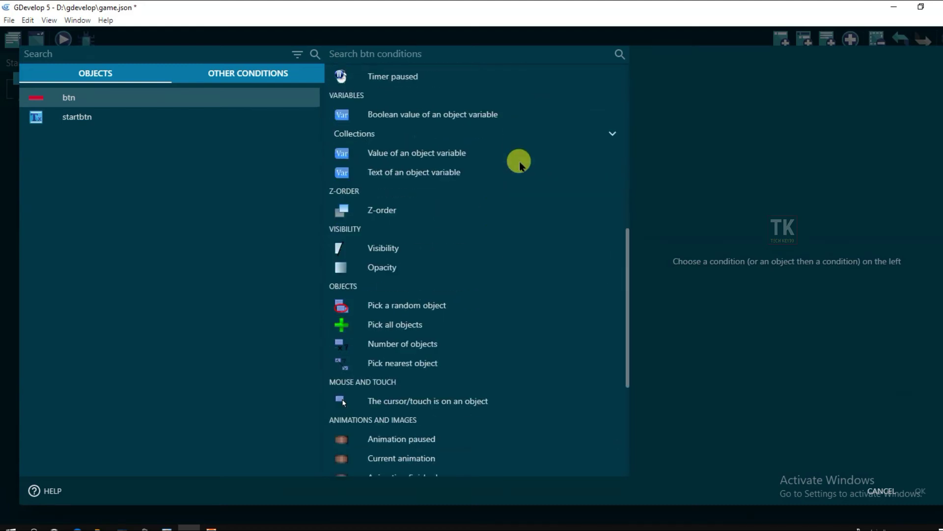
{"action": "scroll", "coordinate": [516, 157], "scroll_direction": "down", "scroll_amount": 5}
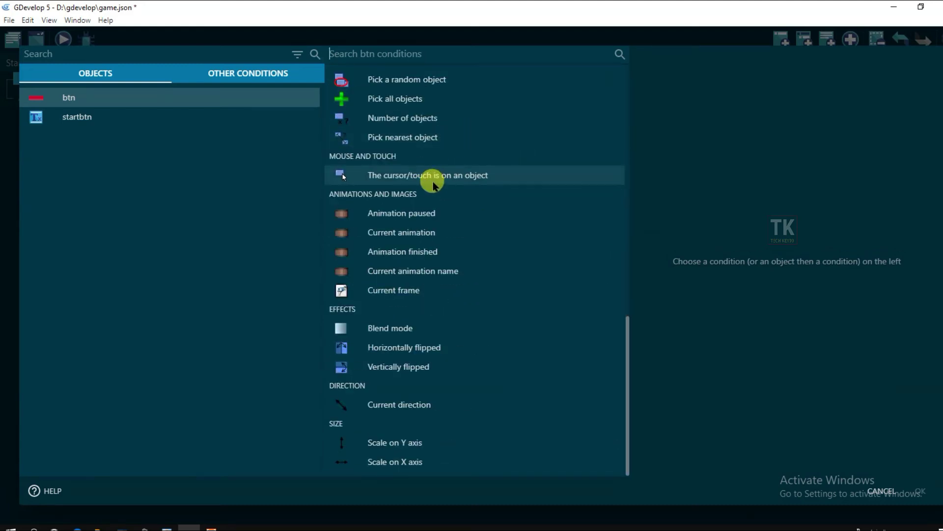
{"action": "left_click", "coordinate": [432, 183]}
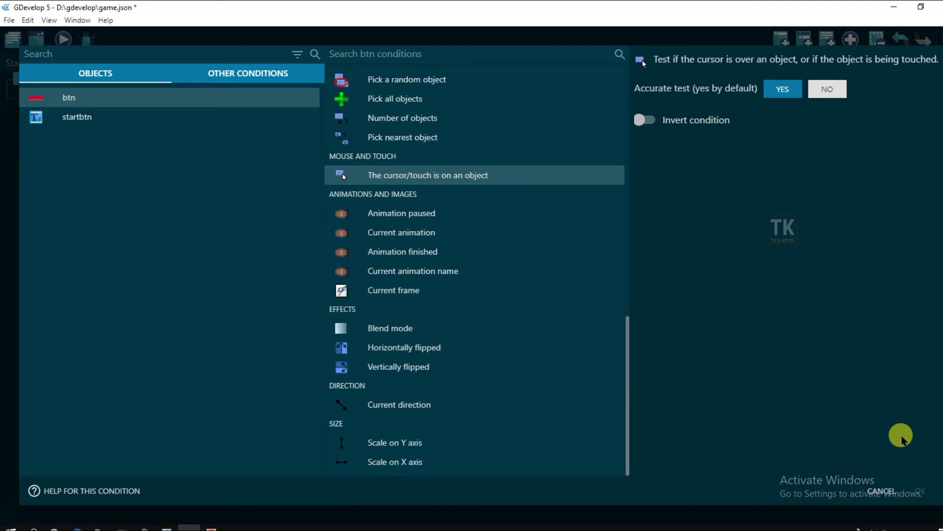
{"action": "left_click", "coordinate": [922, 491]}
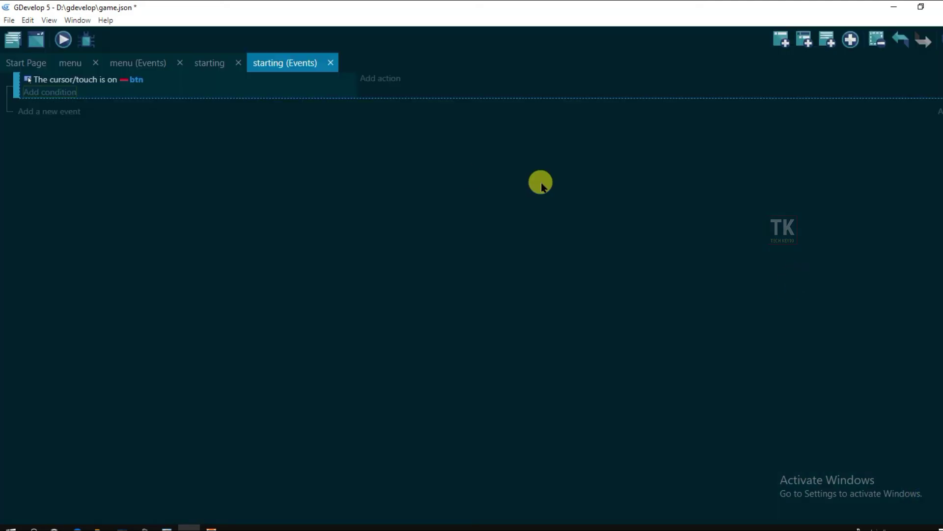
Step: Add a btn 'Change the animation' action setting the animation number to 1
{"action": "left_click", "coordinate": [376, 78]}
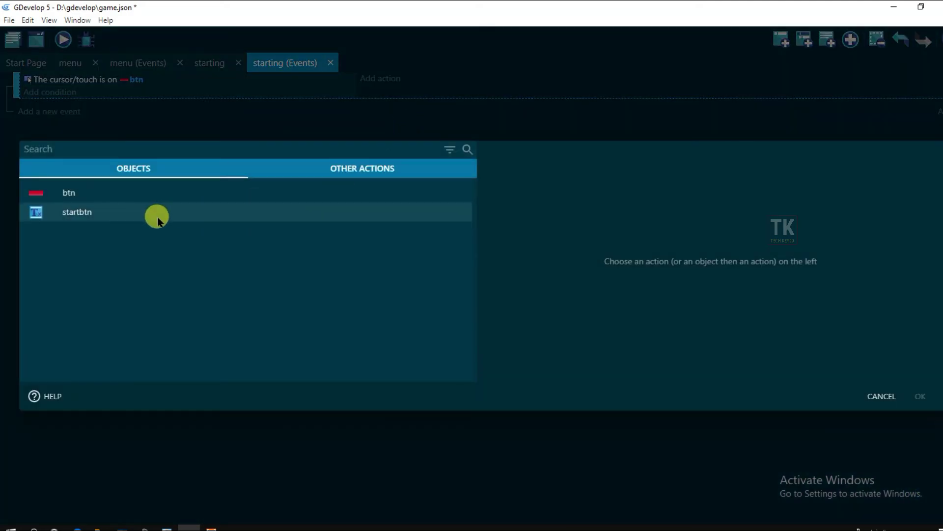
{"action": "left_click", "coordinate": [125, 197]}
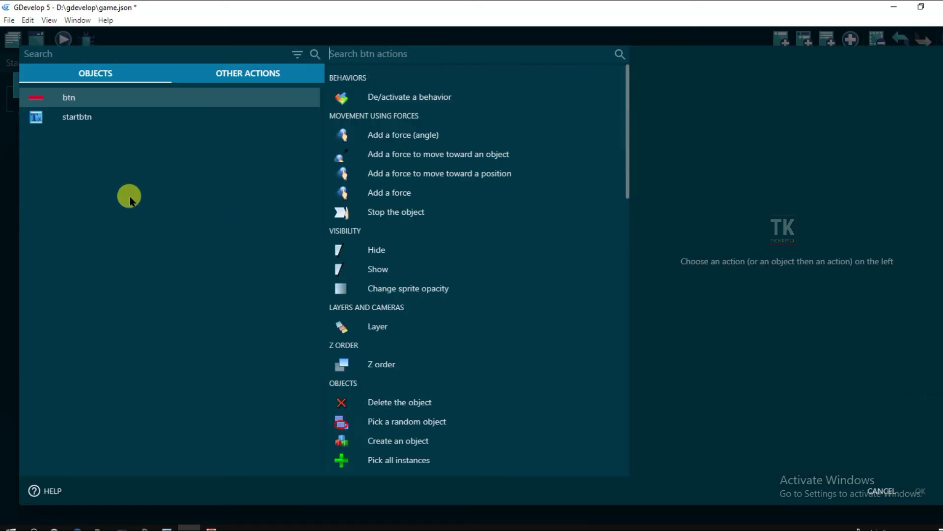
{"action": "scroll", "coordinate": [535, 219], "scroll_direction": "down", "scroll_amount": 10}
{"action": "scroll", "coordinate": [535, 220], "scroll_direction": "down", "scroll_amount": 5}
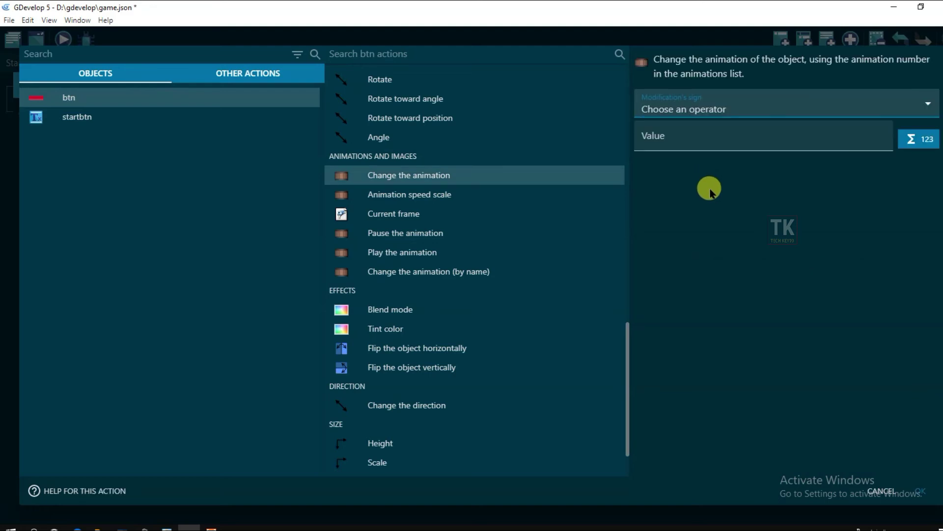
{"action": "left_click", "coordinate": [706, 108]}
{"action": "left_click", "coordinate": [676, 138]}
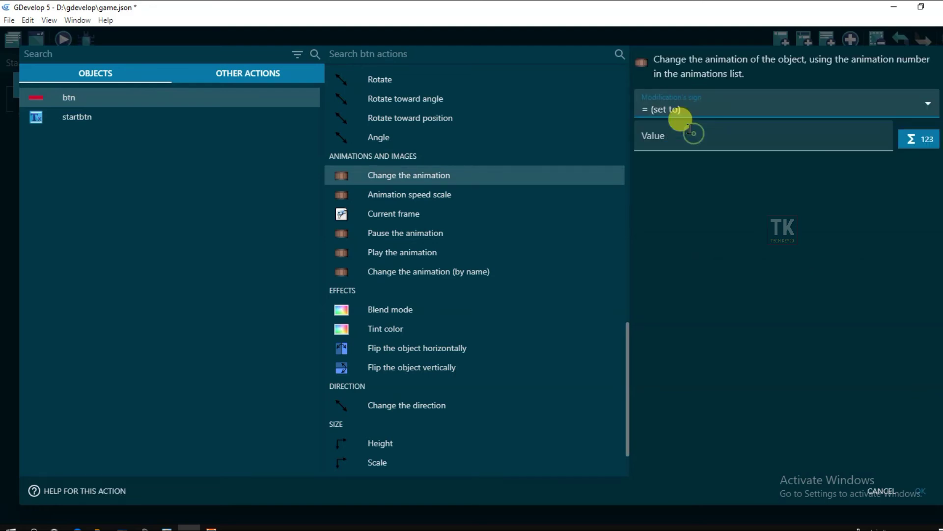
{"action": "left_click", "coordinate": [700, 219]}
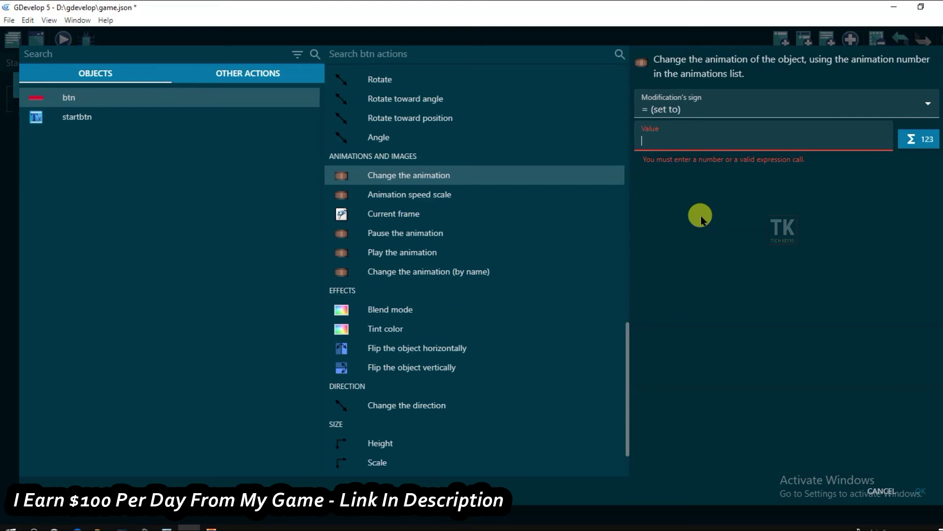
{"action": "left_click", "coordinate": [924, 486]}
Step: Add a second event with its own 'cursor/touch is on btn' condition
{"action": "left_click", "coordinate": [51, 111]}
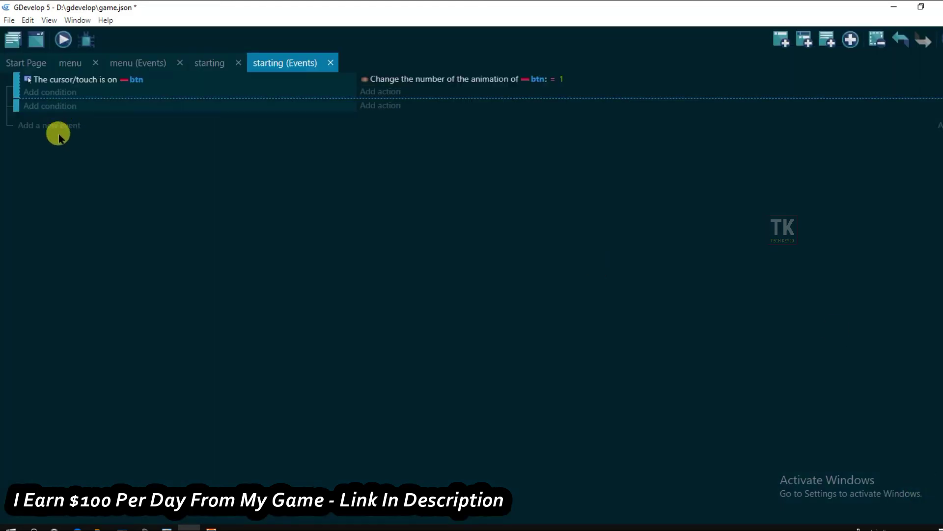
{"action": "left_click", "coordinate": [54, 108]}
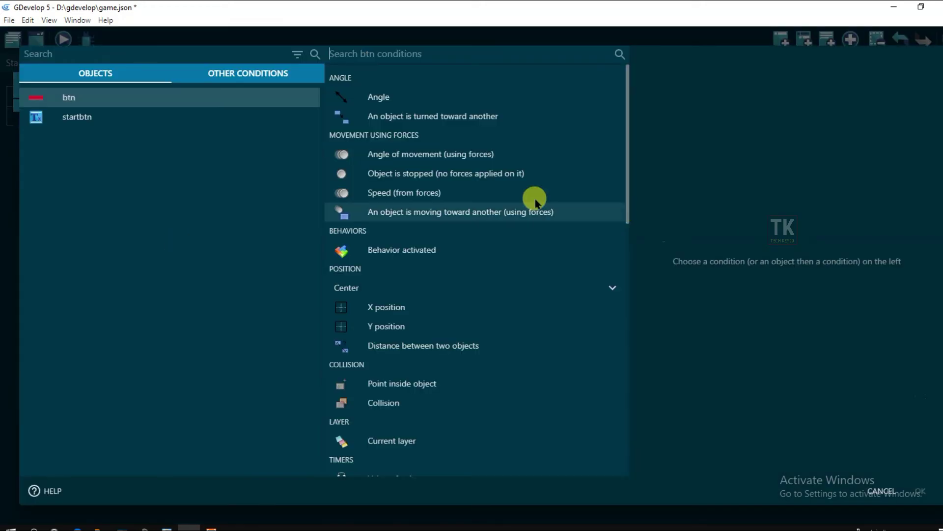
{"action": "scroll", "coordinate": [532, 199], "scroll_direction": "down", "scroll_amount": 12}
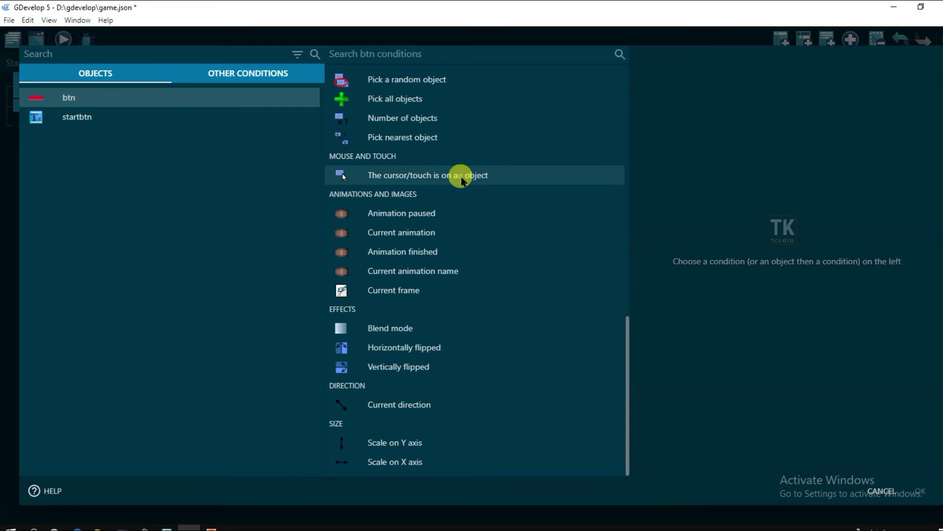
{"action": "left_click", "coordinate": [458, 179]}
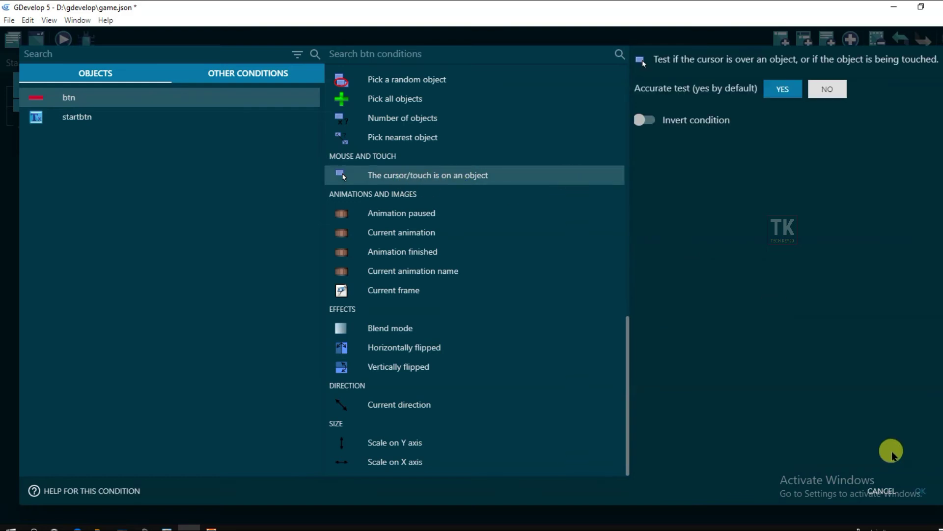
{"action": "key", "text": "Return"}
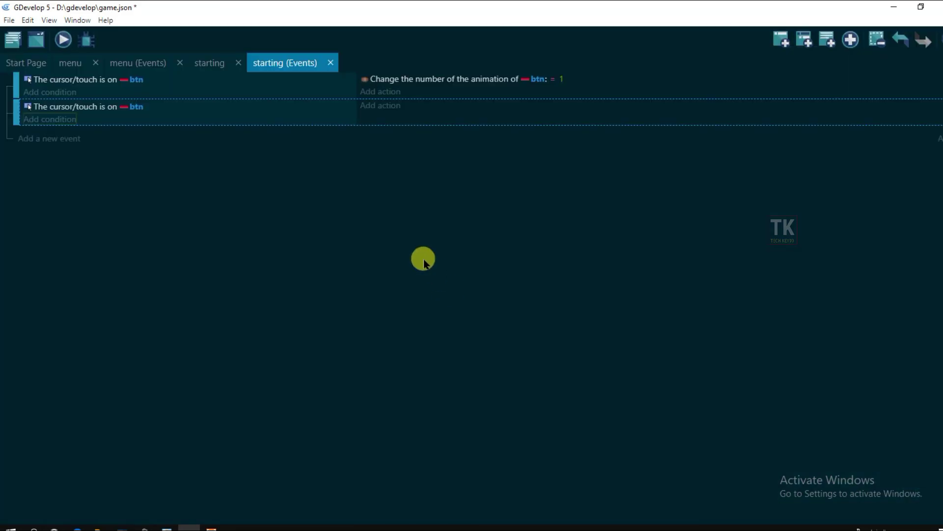
Step: Invert the second event's btn hover condition, set btn's animation to 0, and move it above the first event
{"action": "right_click", "coordinate": [66, 111]}
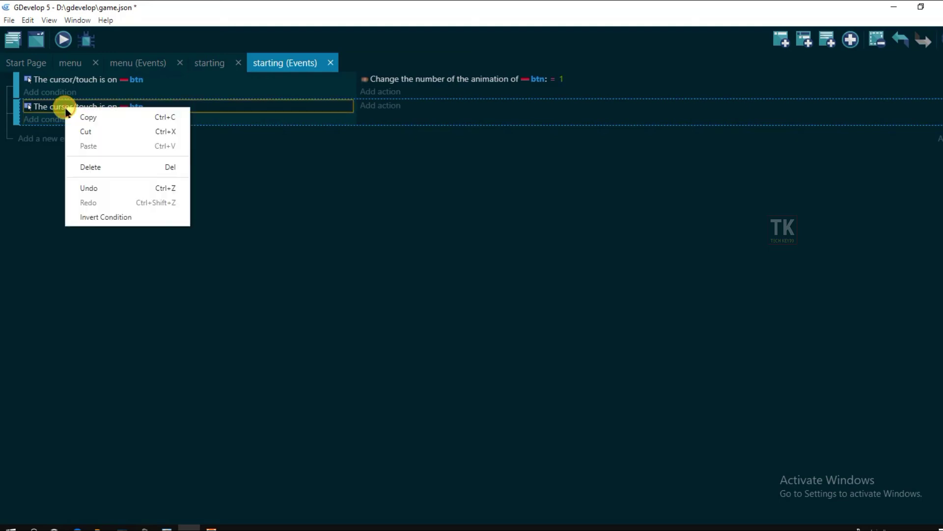
{"action": "left_click", "coordinate": [117, 218]}
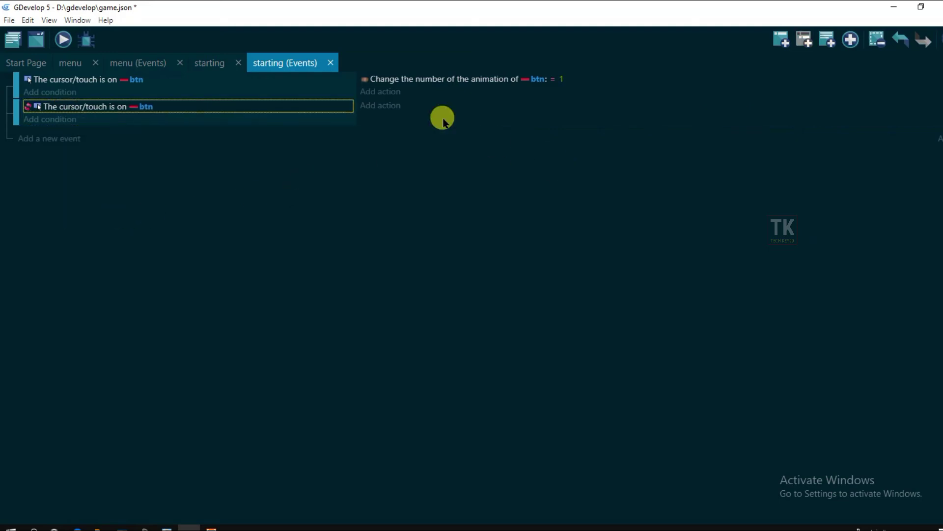
{"action": "left_click", "coordinate": [390, 107]}
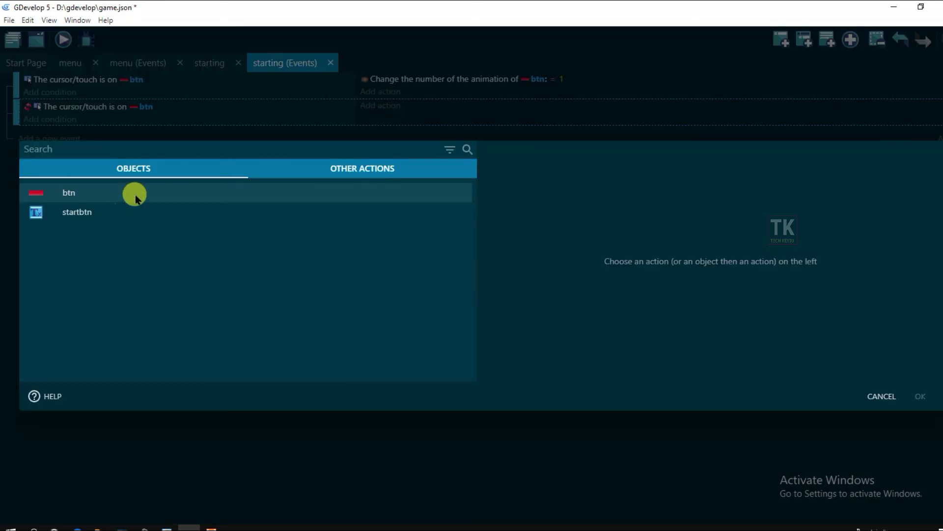
{"action": "left_click", "coordinate": [199, 192]}
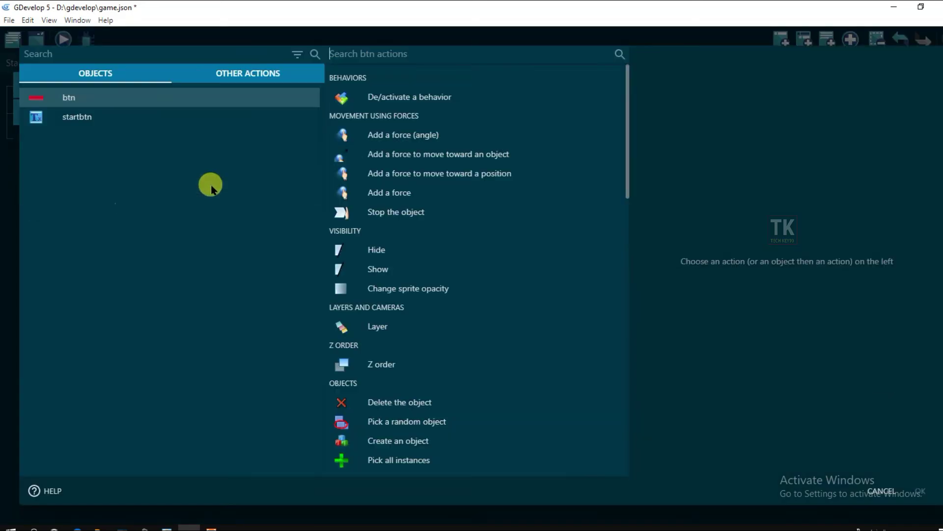
{"action": "scroll", "coordinate": [514, 147], "scroll_direction": "down", "scroll_amount": 10}
{"action": "scroll", "coordinate": [520, 154], "scroll_direction": "down", "scroll_amount": 1}
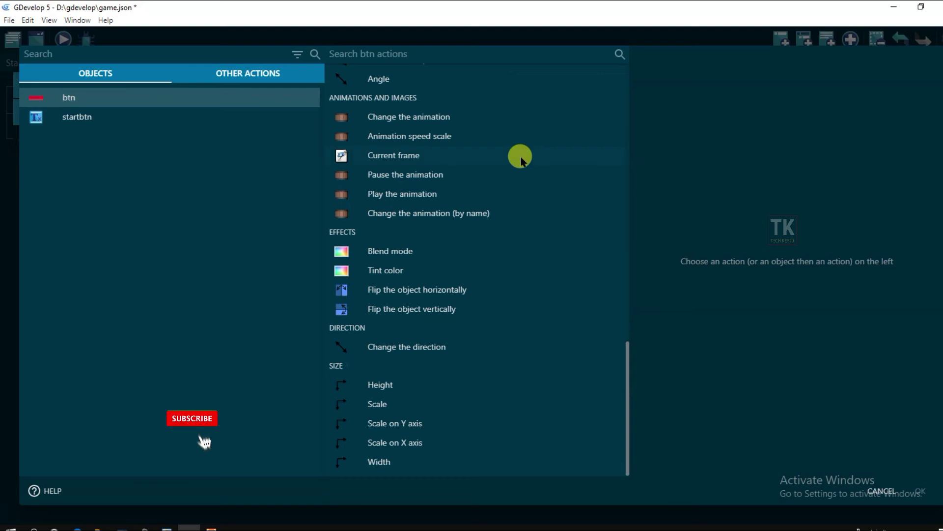
{"action": "scroll", "coordinate": [520, 153], "scroll_direction": "up", "scroll_amount": 3}
{"action": "left_click", "coordinate": [477, 241]}
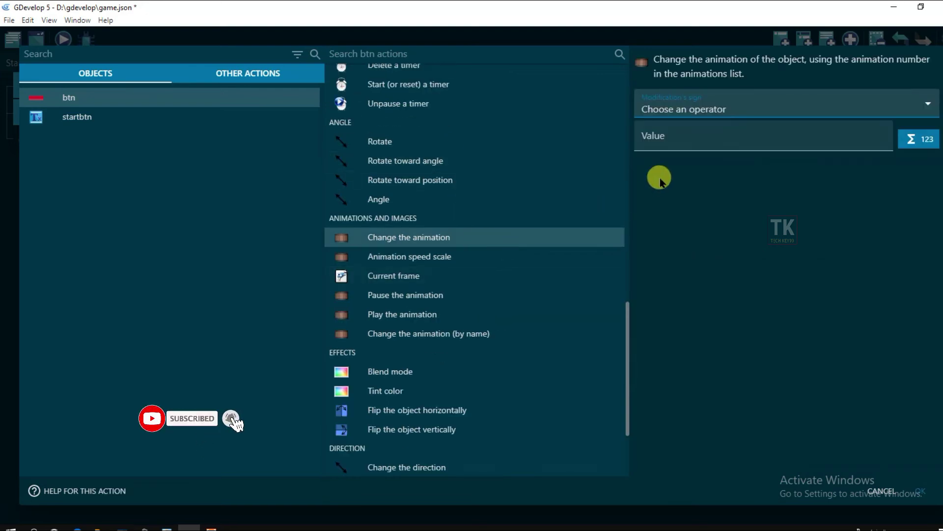
{"action": "left_click", "coordinate": [681, 110]}
{"action": "left_click", "coordinate": [686, 141]}
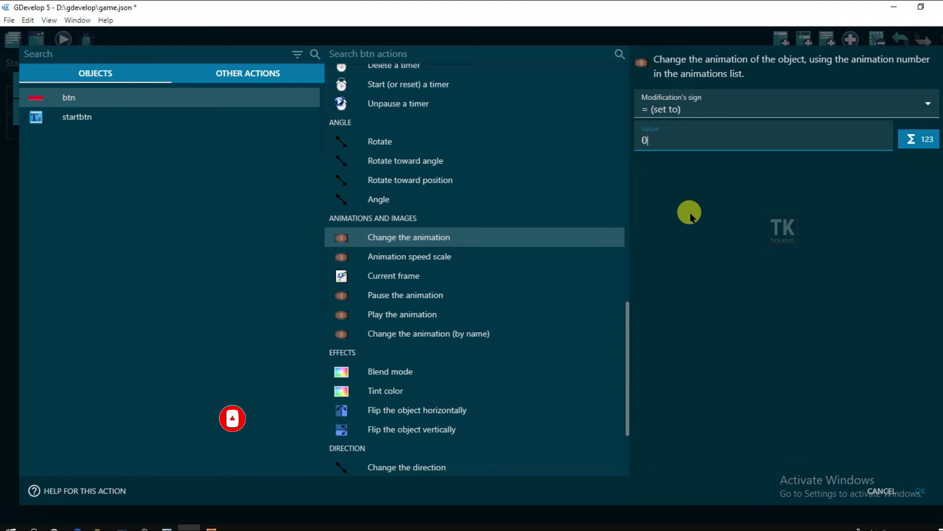
{"action": "left_click", "coordinate": [925, 491]}
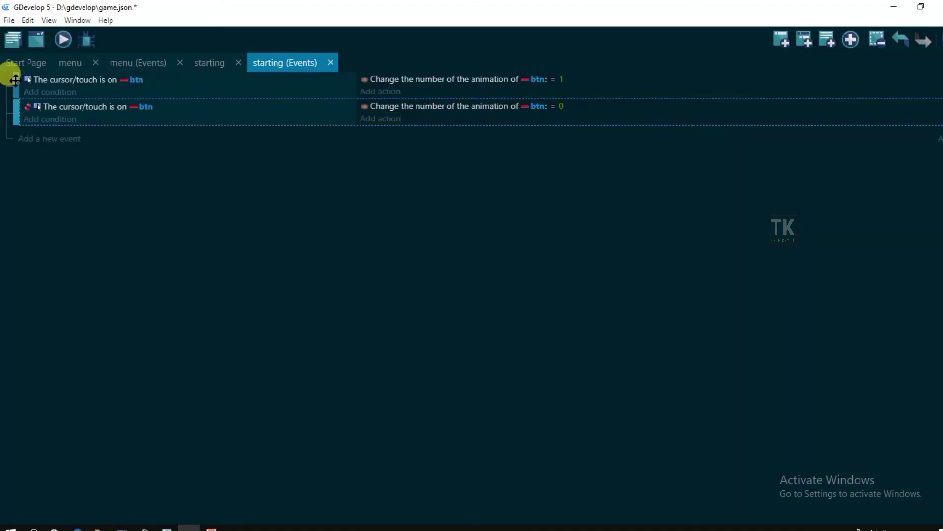
{"action": "left_click_drag", "start_coordinate": [15, 91], "coordinate": [22, 117]}
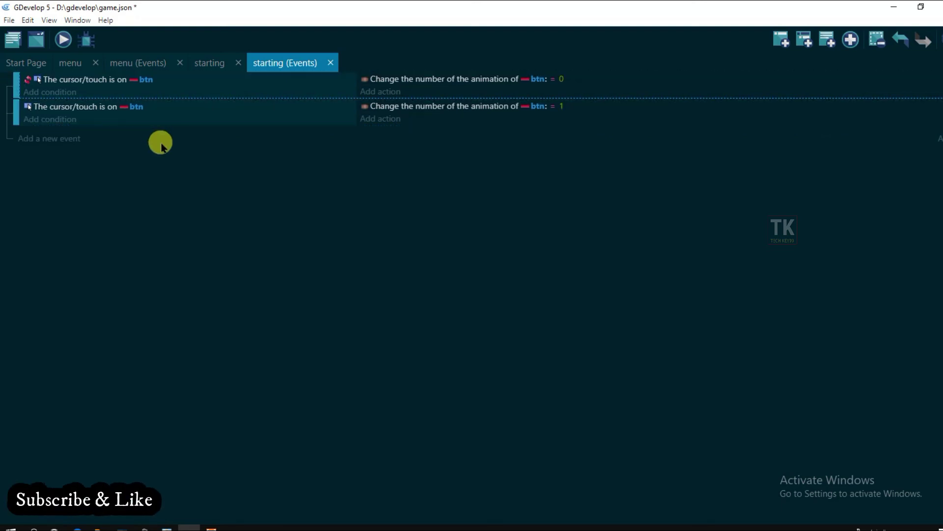
Step: Add a sub-event whose condition checks that the Left (primary) mouse button is pressed or touch held
{"action": "left_click", "coordinate": [806, 39]}
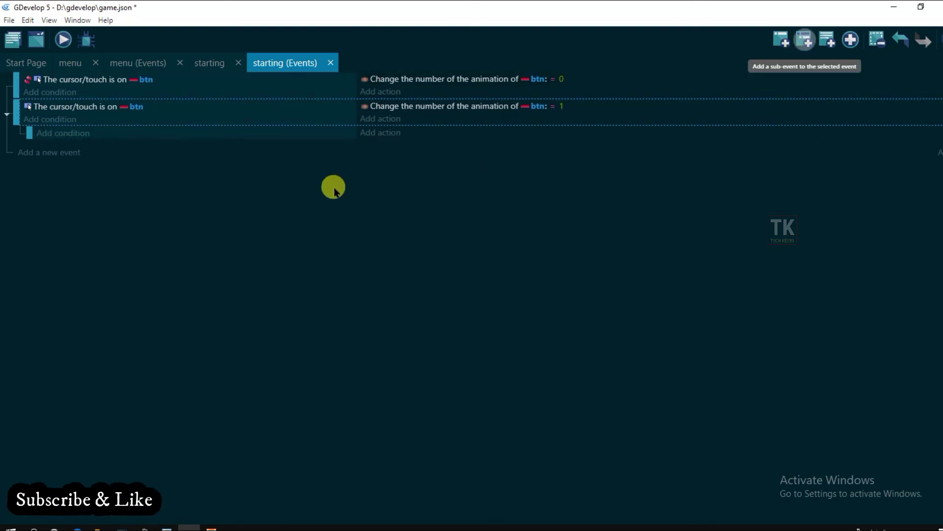
{"action": "left_click", "coordinate": [90, 134]}
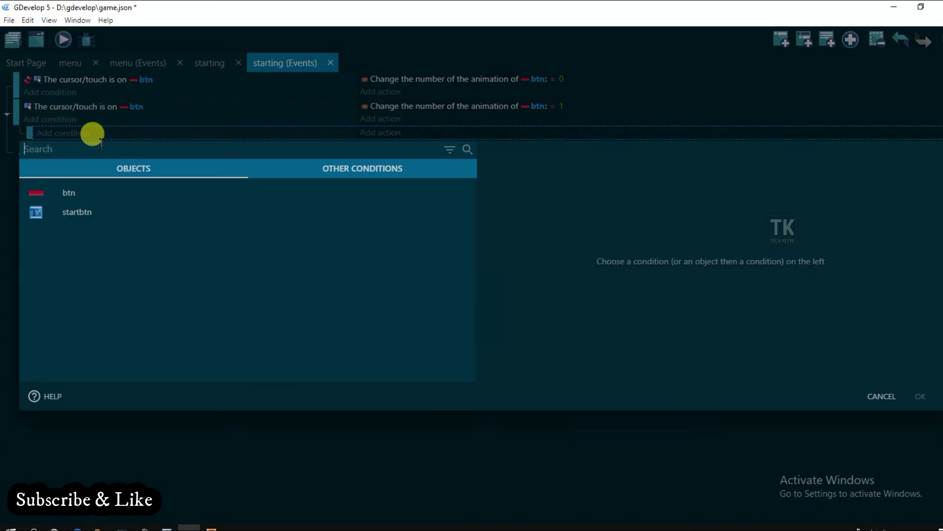
{"action": "left_click", "coordinate": [371, 173]}
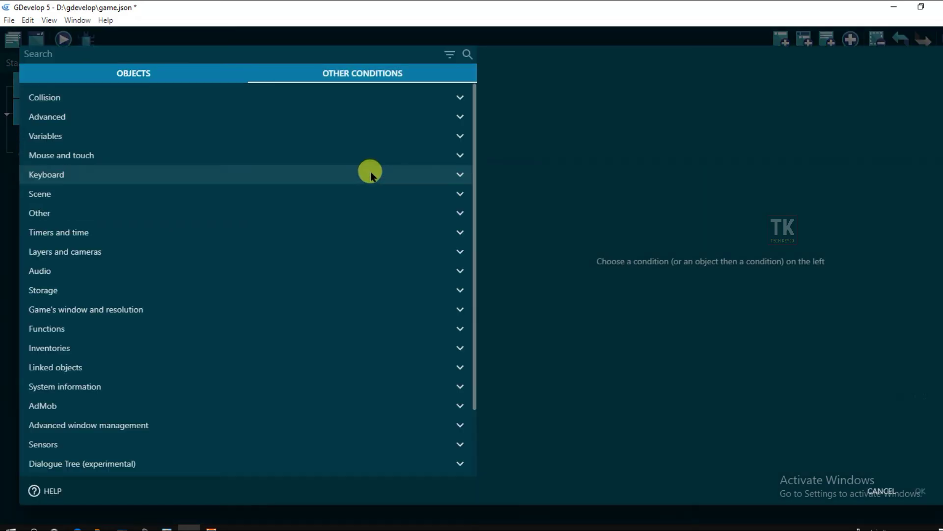
{"action": "left_click", "coordinate": [134, 159]}
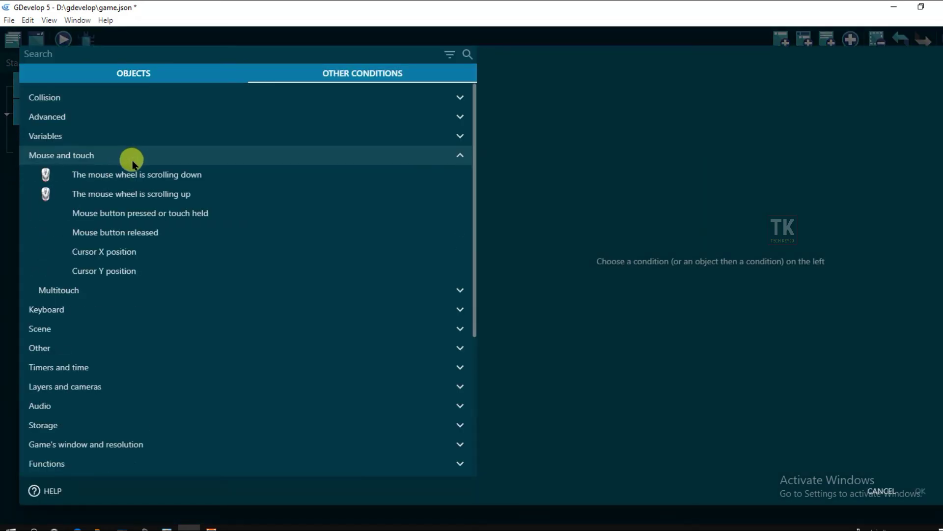
{"action": "left_click", "coordinate": [215, 216]}
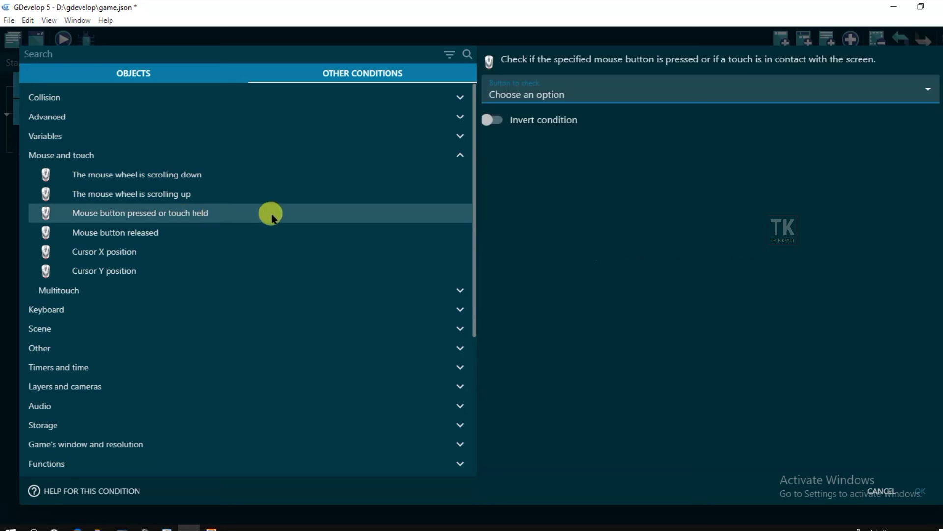
{"action": "left_click", "coordinate": [610, 93]}
{"action": "left_click", "coordinate": [564, 123]}
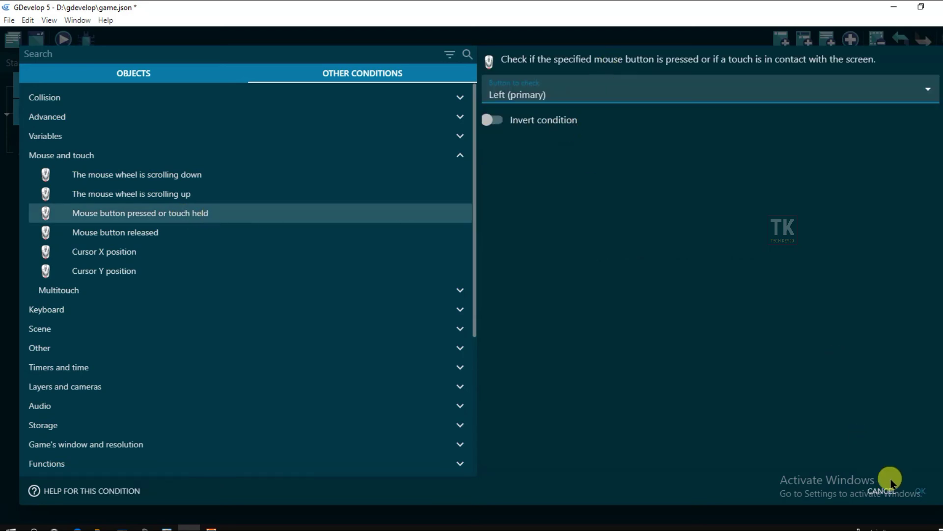
{"action": "left_click", "coordinate": [920, 491]}
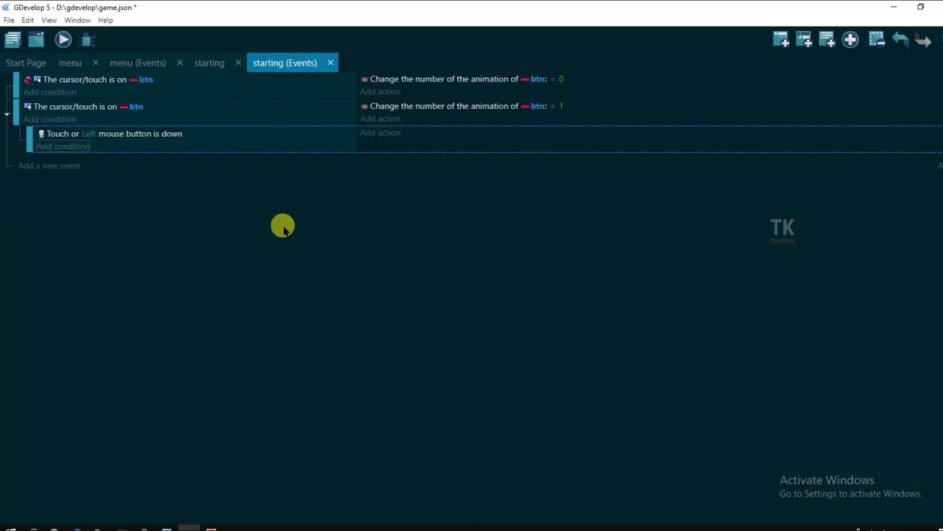
Step: Give the sub-event a 'Change the scene' action with 'menu' as the destination scene
{"action": "left_click", "coordinate": [383, 133]}
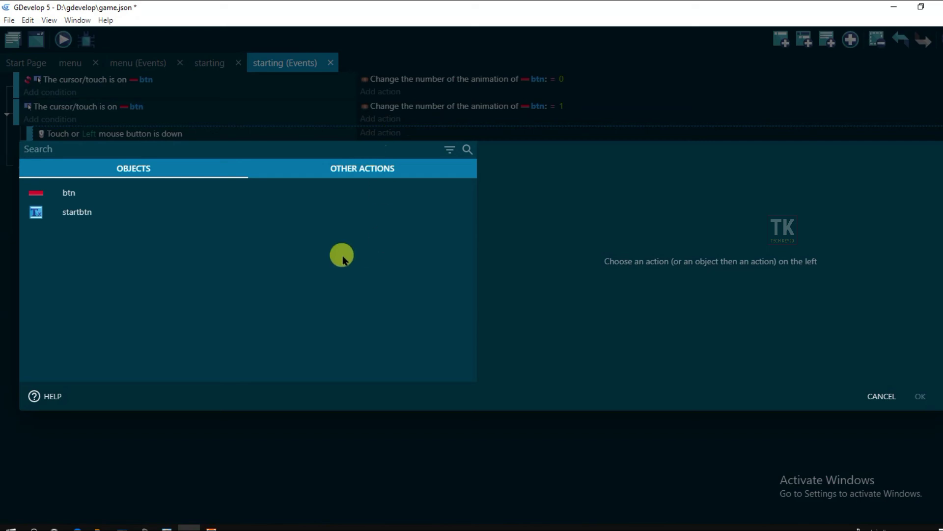
{"action": "left_click", "coordinate": [370, 173]}
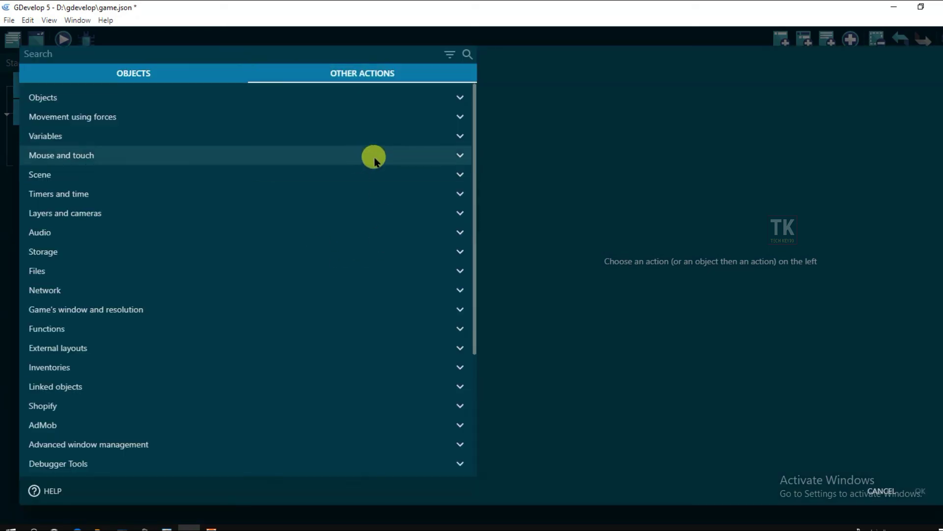
{"action": "left_click", "coordinate": [130, 185]}
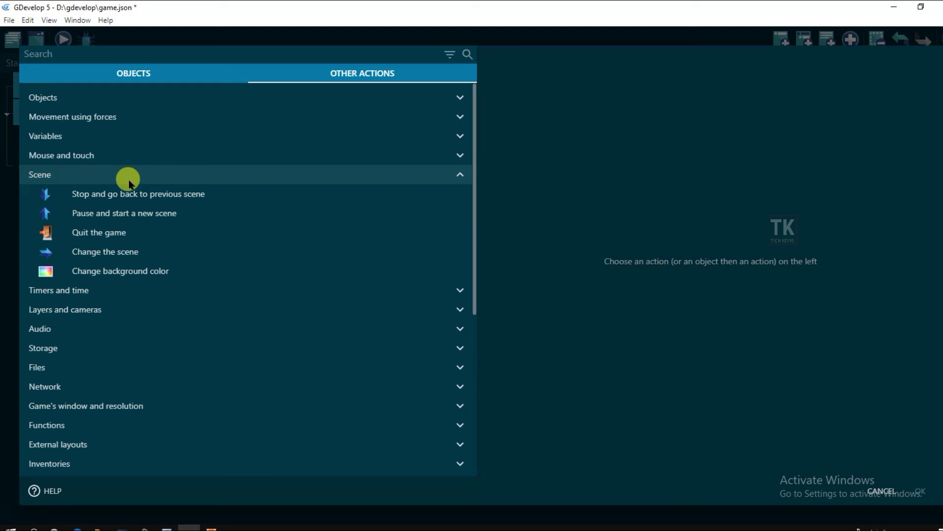
{"action": "left_click", "coordinate": [147, 256]}
{"action": "left_click", "coordinate": [538, 93]}
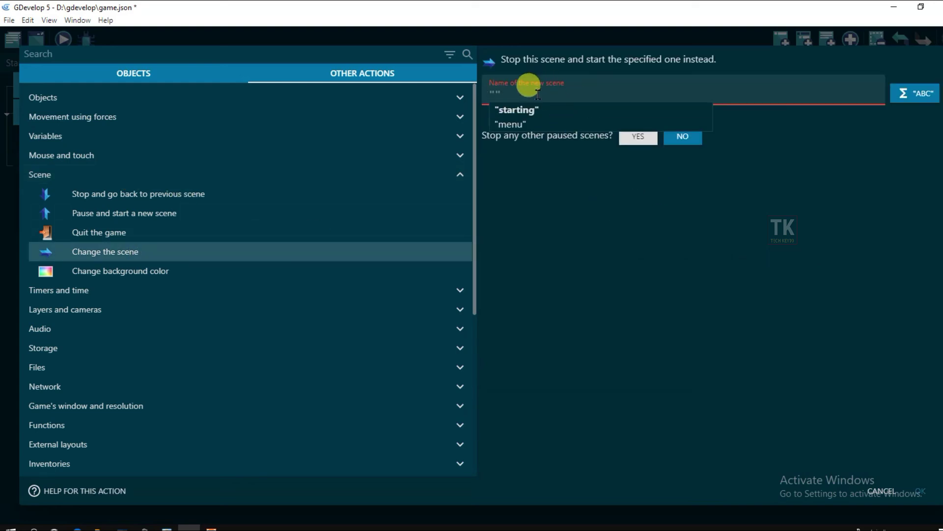
{"action": "left_click", "coordinate": [514, 126]}
{"action": "left_click", "coordinate": [644, 211]}
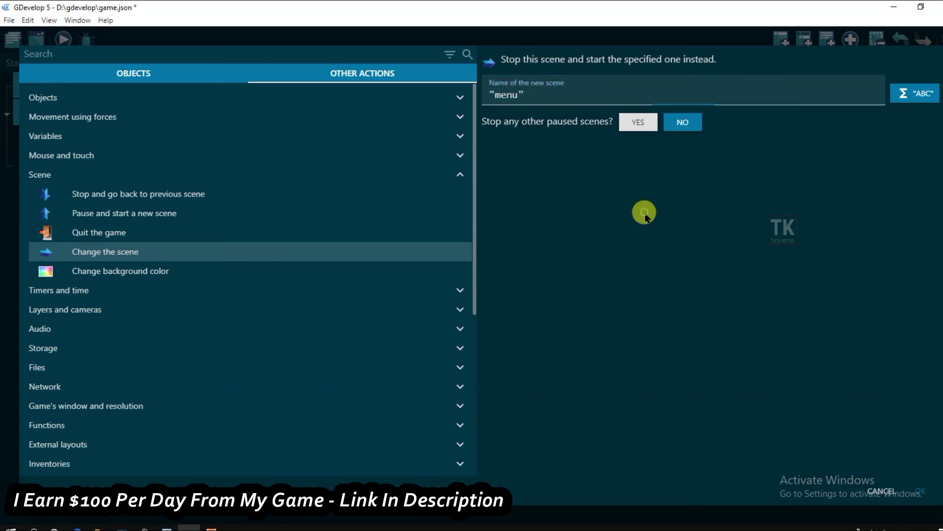
{"action": "left_click", "coordinate": [921, 484]}
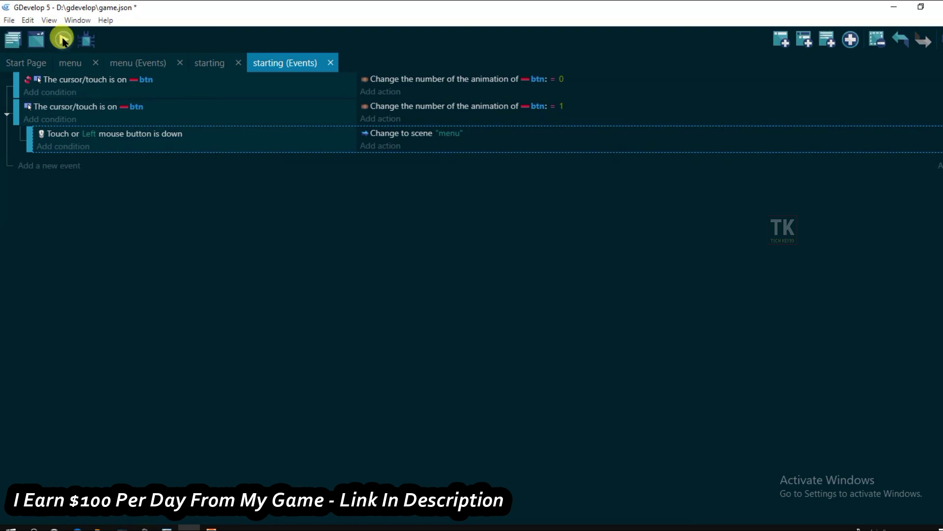
Step: Launch the game preview, press Start, and begin steering the ship left and right
{"action": "left_click", "coordinate": [62, 40]}
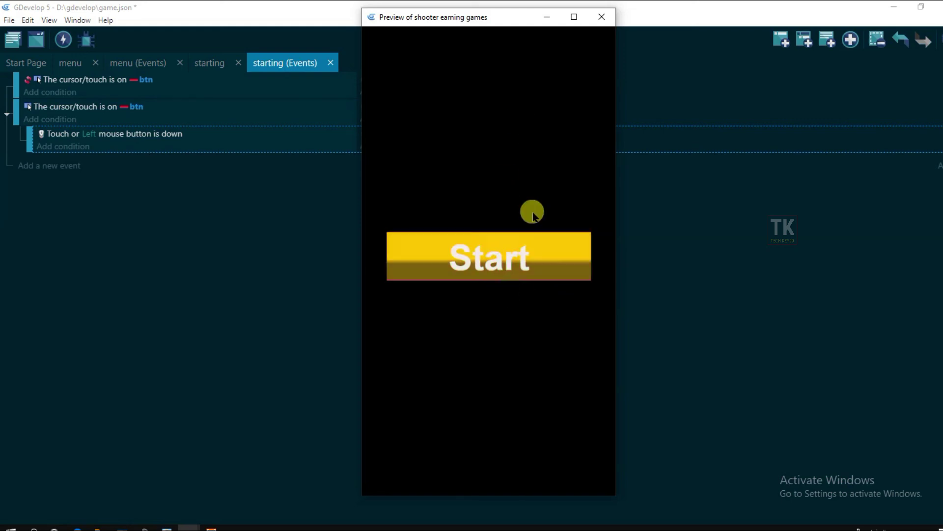
{"action": "left_click", "coordinate": [505, 267]}
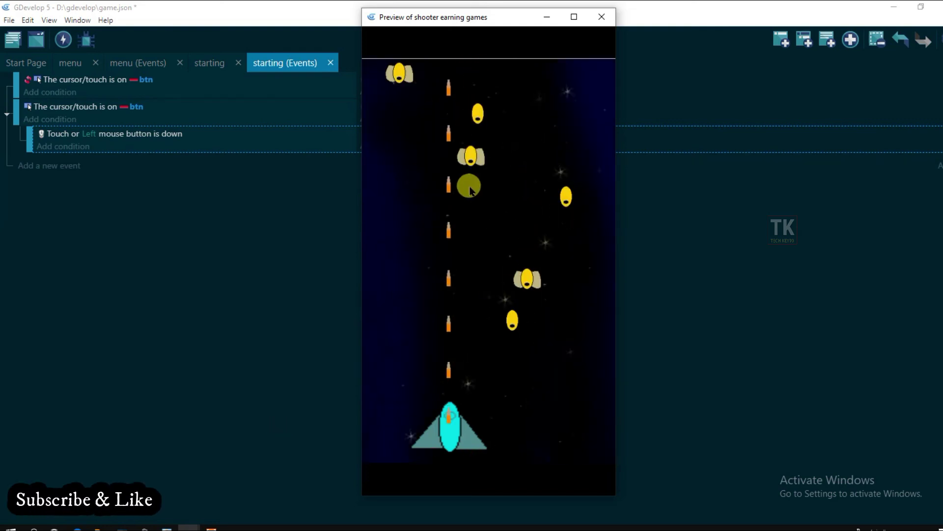
{"action": "key", "text": "Right"}
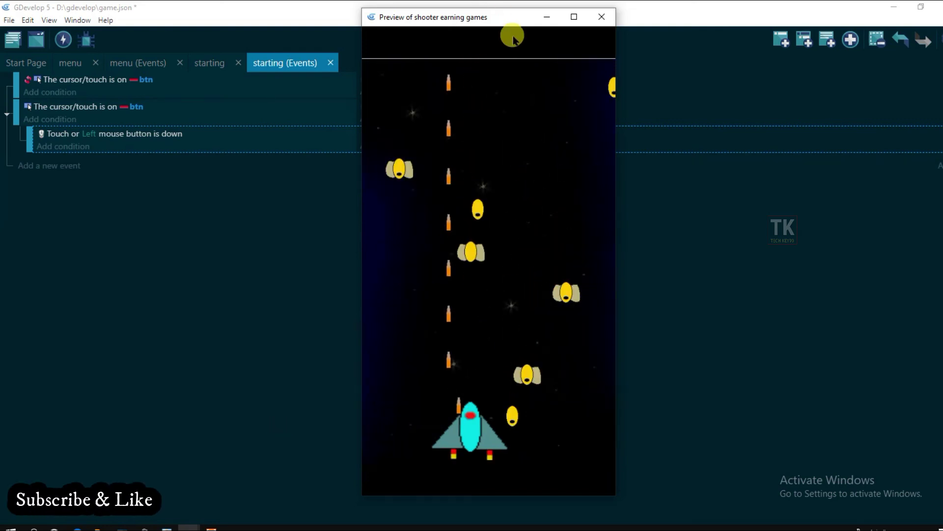
{"action": "key", "text": "Left"}
{"action": "key", "text": "Right"}
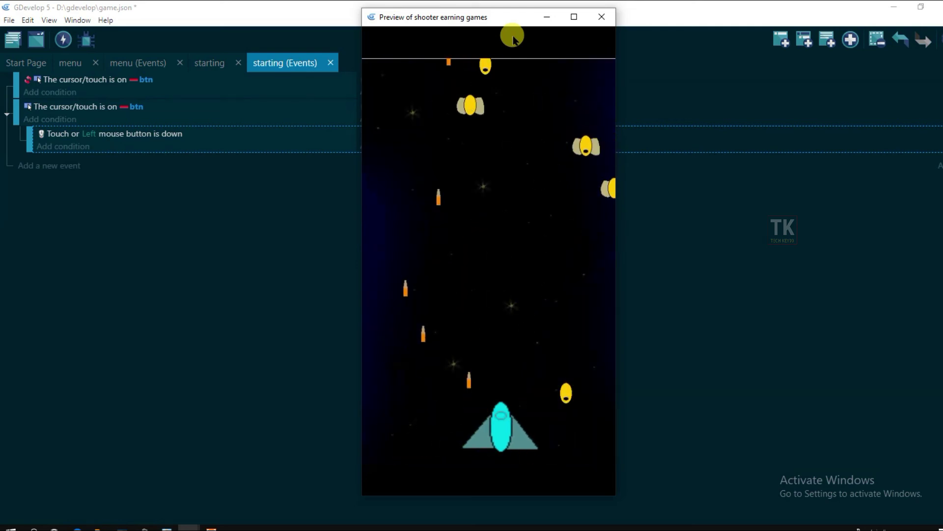
{"action": "key", "text": "Left"}
{"action": "key", "text": "Right"}
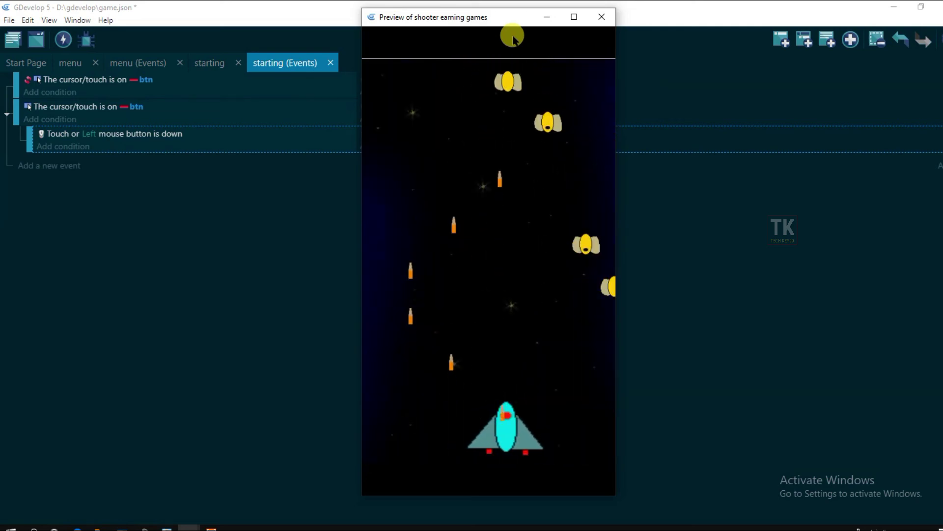
Step: Keep dodging incoming enemies by moving the ship sideways with the arrow keys
{"action": "key", "text": "Right"}
{"action": "key", "text": "Left"}
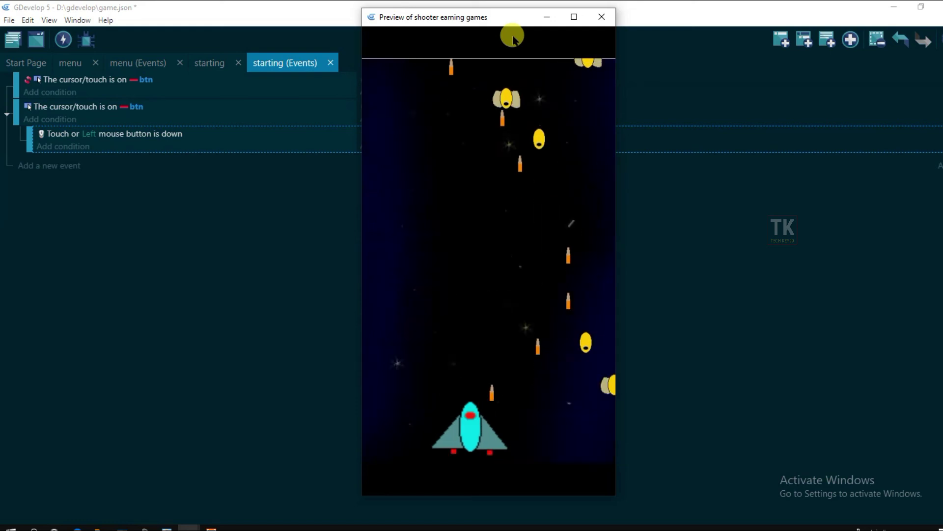
{"action": "key", "text": "Left"}
{"action": "key", "text": "Right"}
{"action": "key", "text": "Left"}
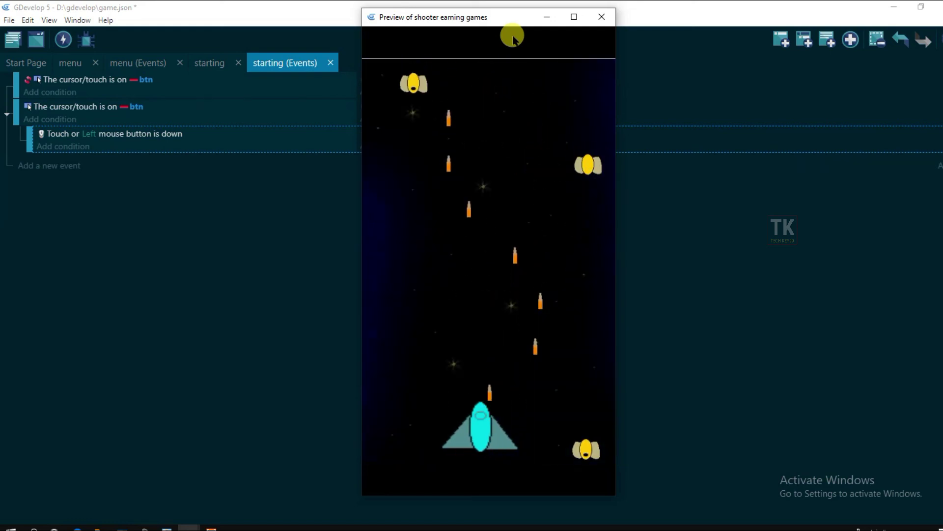
{"action": "key", "text": "Left"}
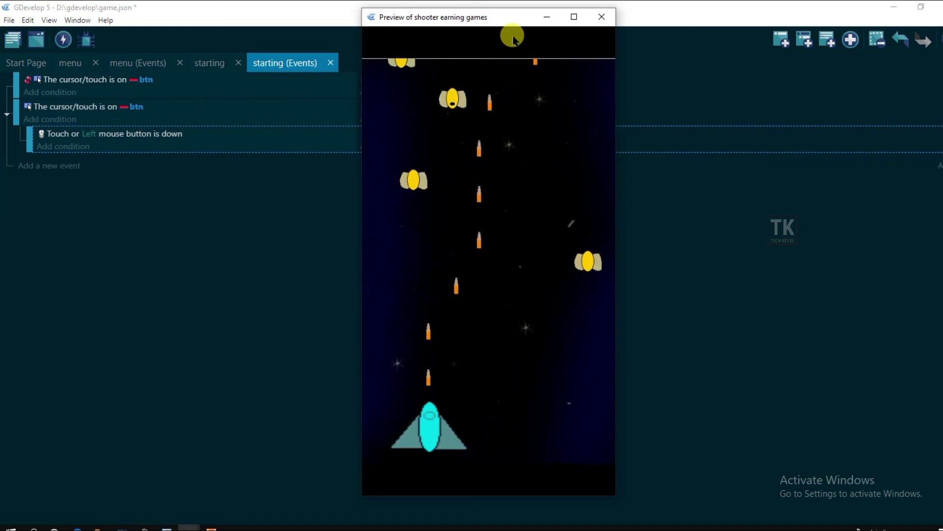